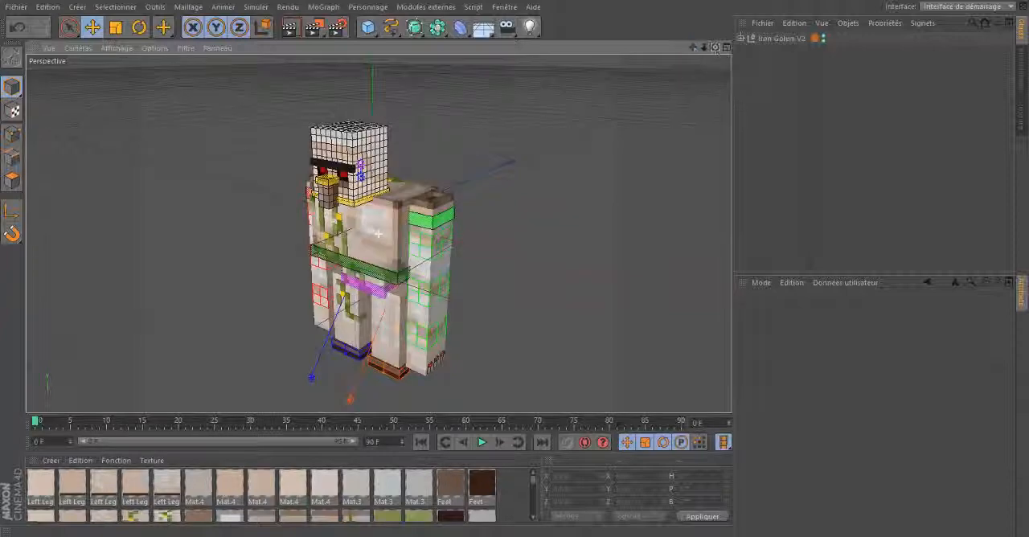
- Examine the Iron Golem rig from the front, sides, above and below
drag(715, 48, 608, 174)
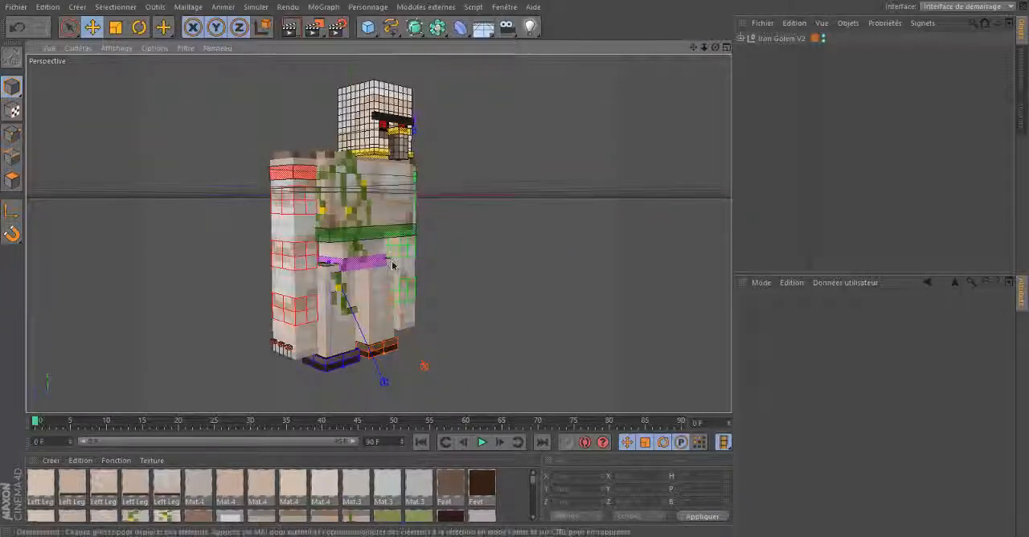
drag(393, 266, 418, 273)
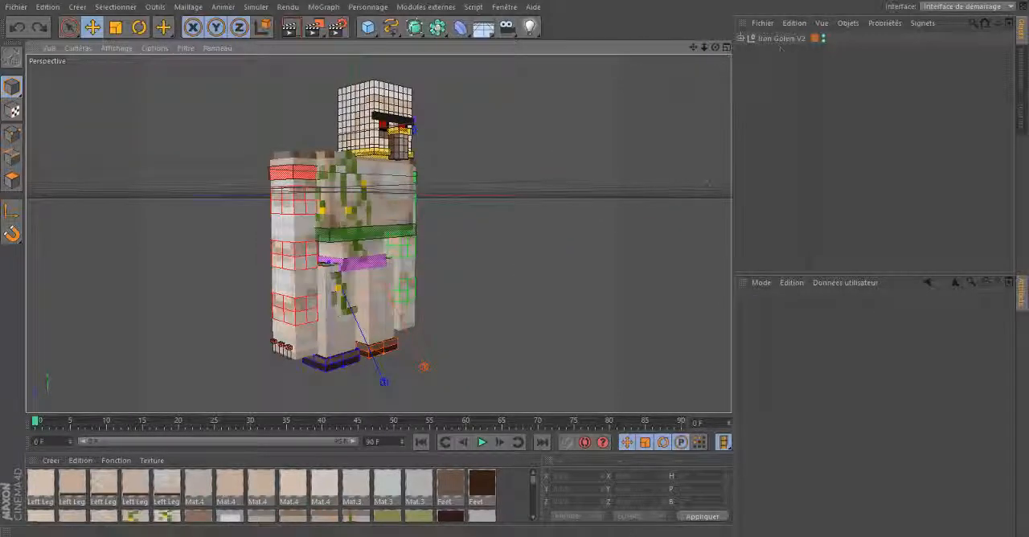
drag(714, 50, 515, 266)
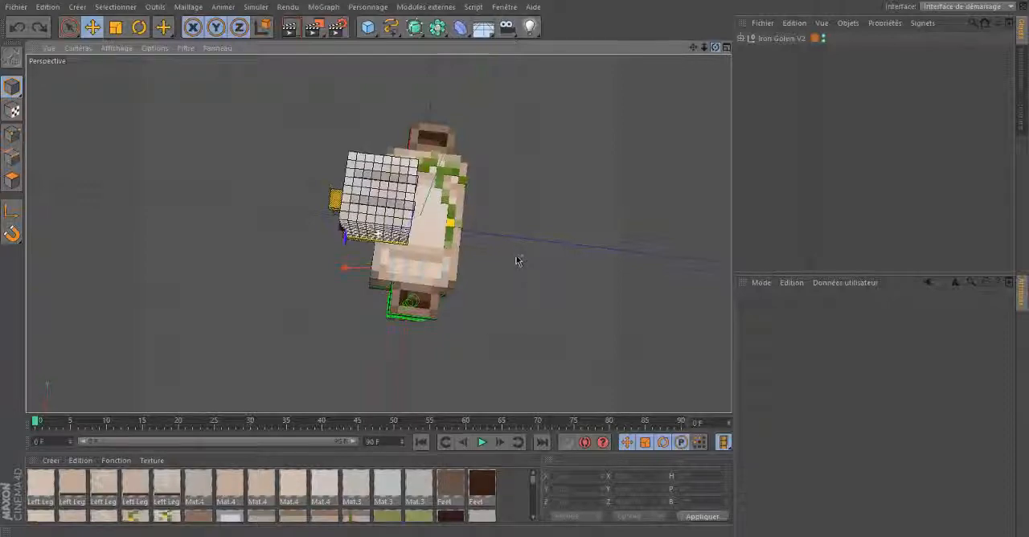
drag(518, 261, 517, 255)
alt+right_drag(517, 255, 515, 266)
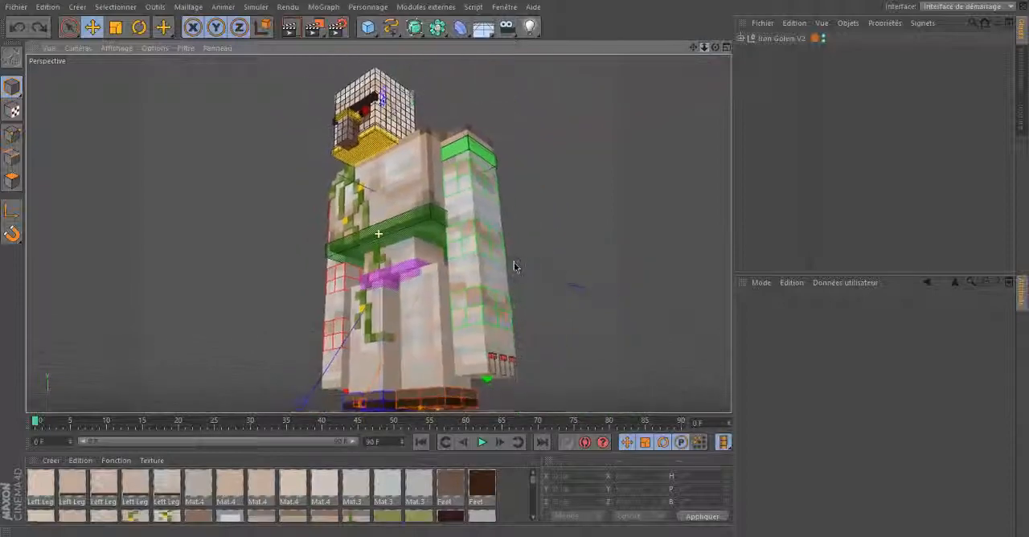
alt+drag(514, 267, 517, 269)
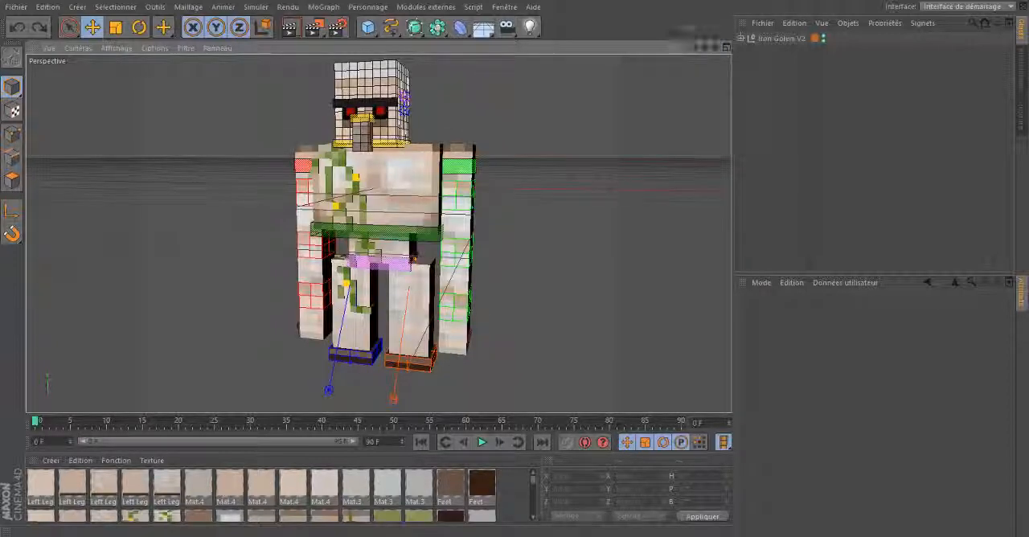
drag(693, 47, 515, 261)
- Rename the folder beside the Iron Golem V2 file in the content browser to Textures, and return to the object list
click(1021, 72)
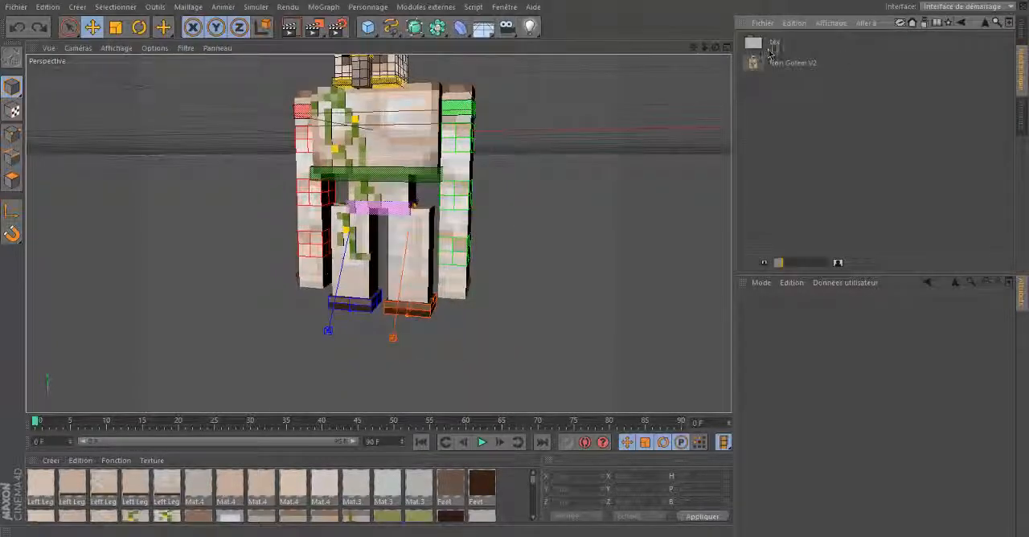
right_click(774, 48)
click(849, 163)
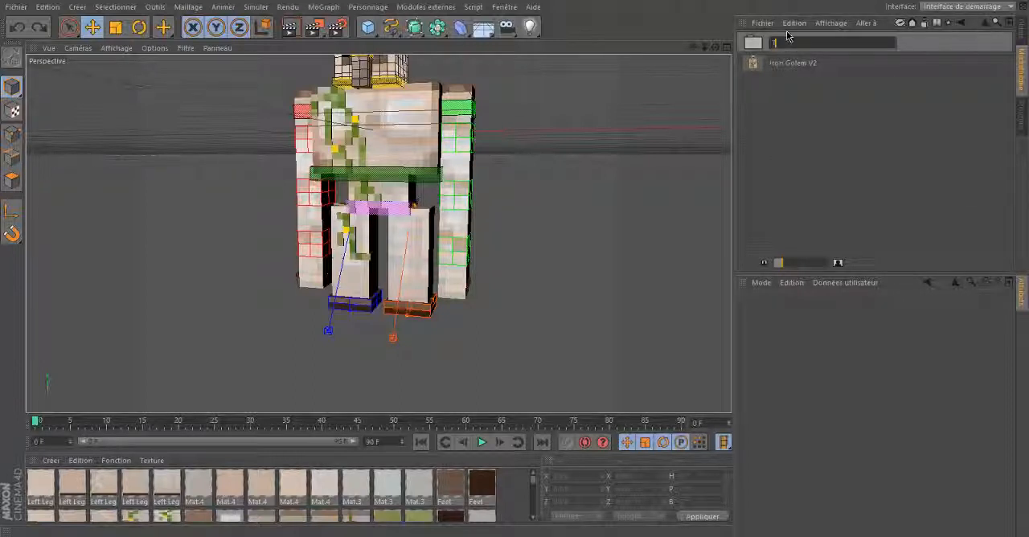
text(Textures)
key(Return)
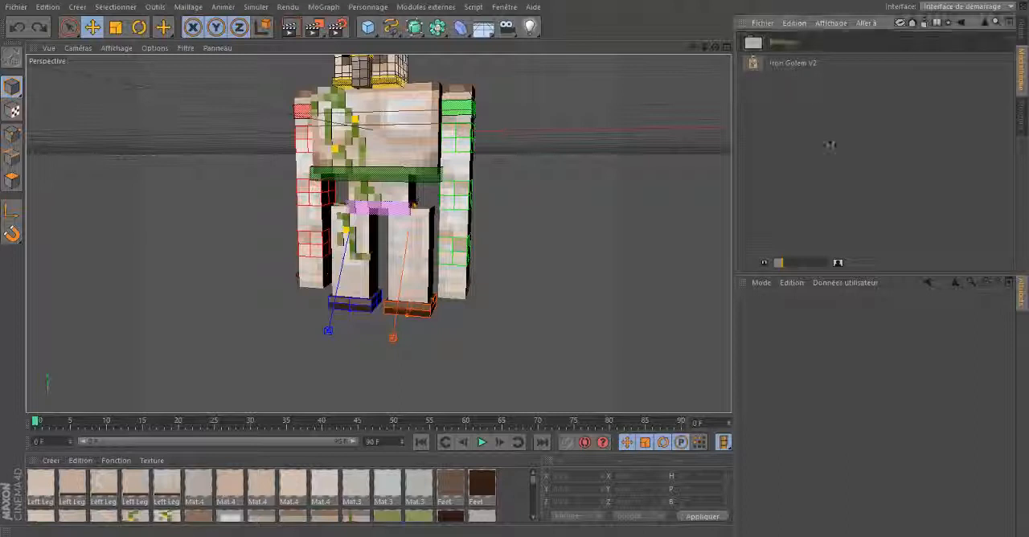
click(1020, 36)
click(1021, 71)
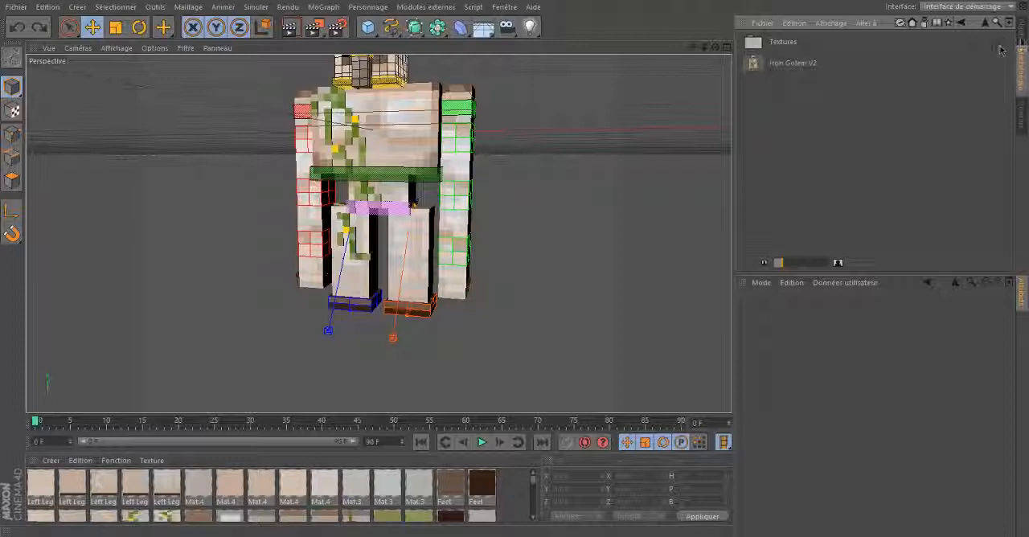
click(1022, 28)
- Try to move the left leg's middle joint, undo the change and deselect it
drag(714, 48, 514, 262)
click(394, 256)
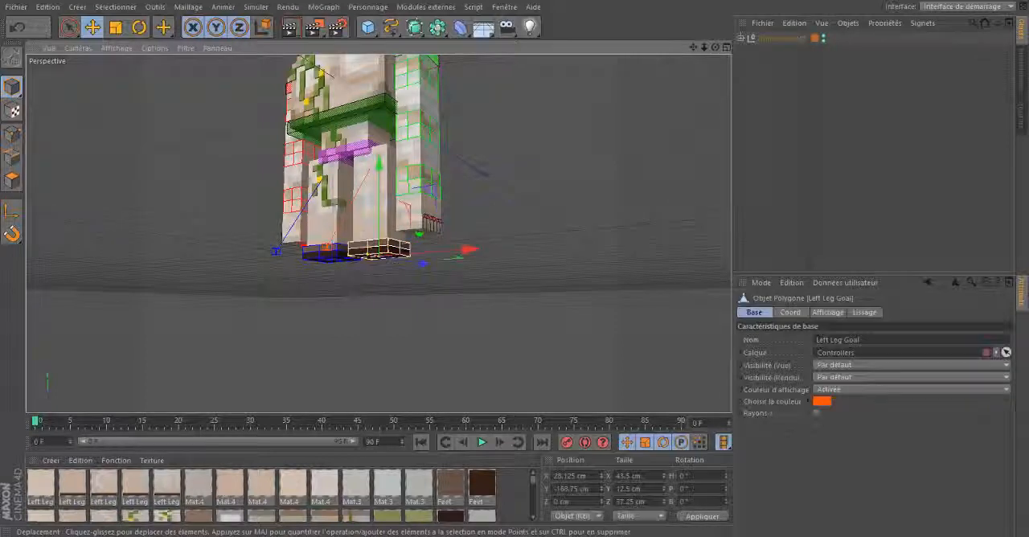
click(371, 210)
click(387, 207)
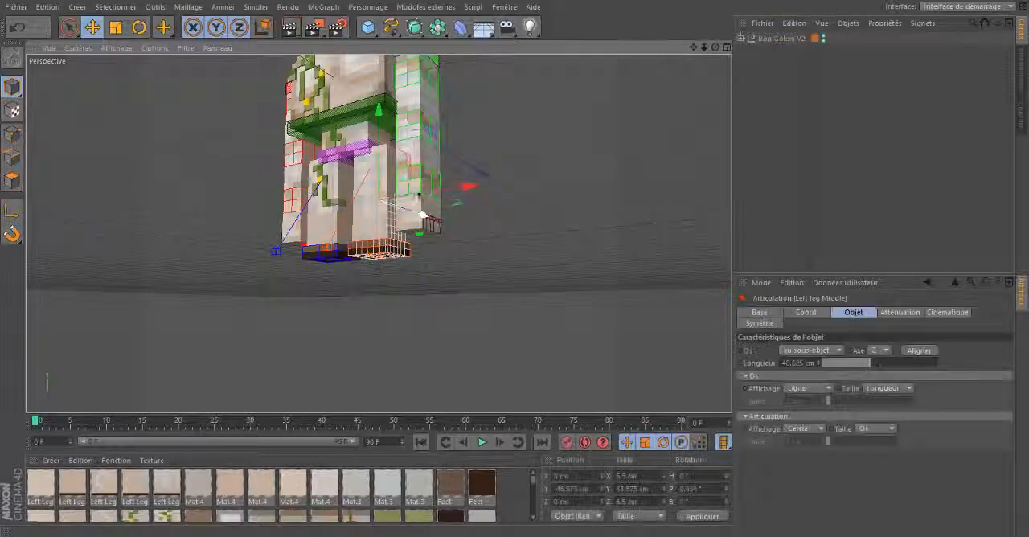
click(421, 213)
click(389, 207)
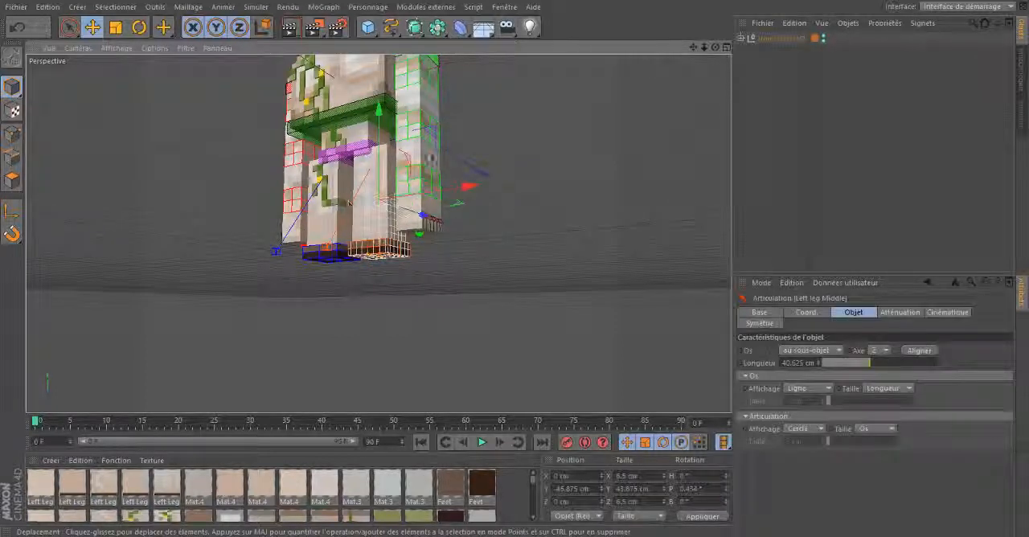
drag(379, 112, 517, 281)
key(ctrl+z)
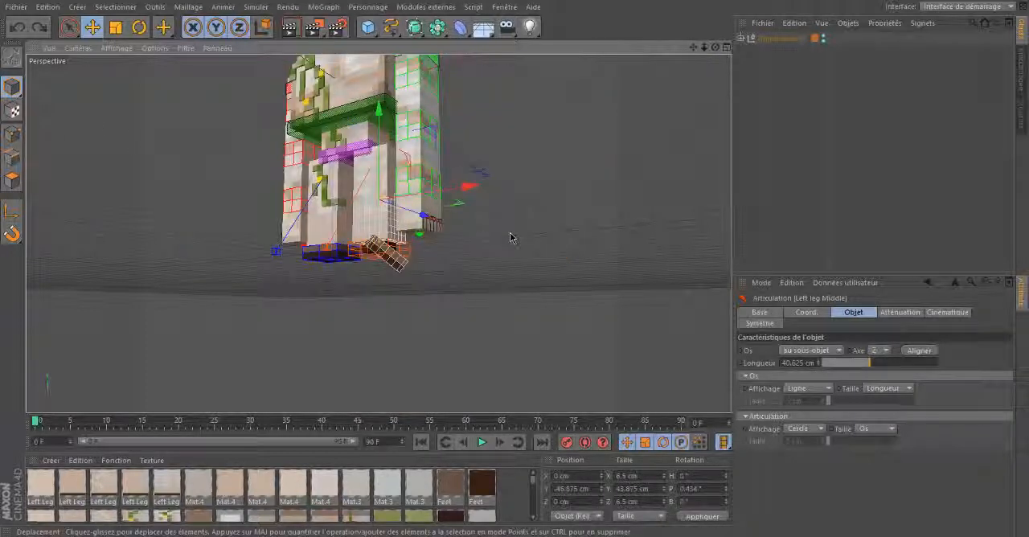
click(514, 230)
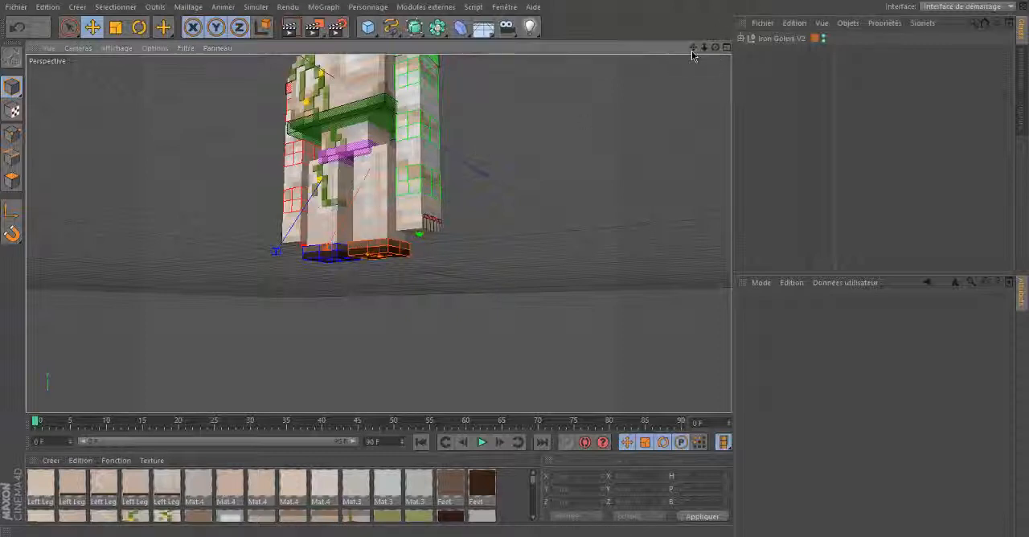
- Move the left foot controller to about Y -184 cm and Z -35 cm so the knee bends
drag(716, 47, 514, 266)
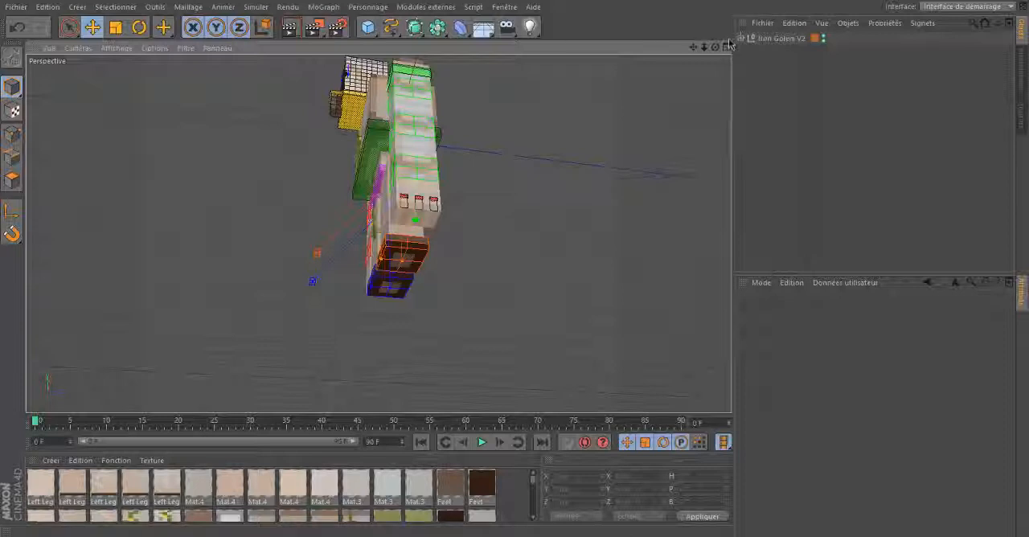
drag(714, 48, 517, 268)
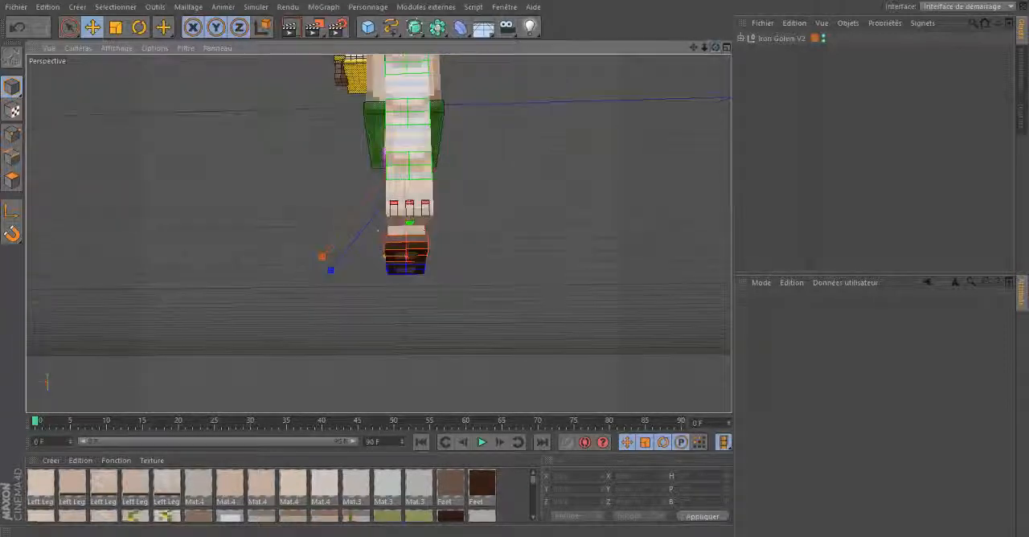
click(430, 260)
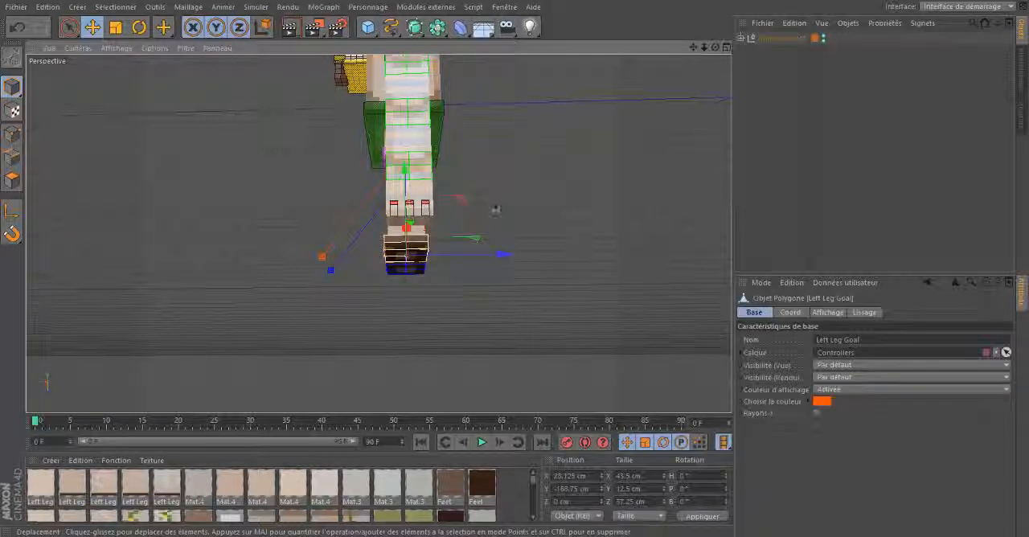
drag(714, 48, 423, 206)
drag(704, 48, 327, 291)
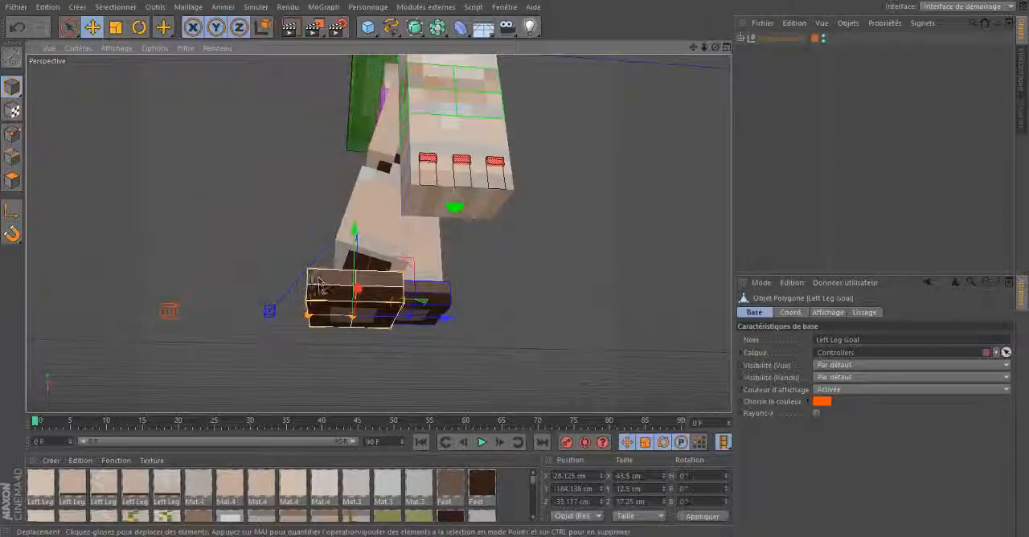
- Rotate the left foot controller to a heading of about 24° and a pitch of about -4°
drag(715, 48, 324, 70)
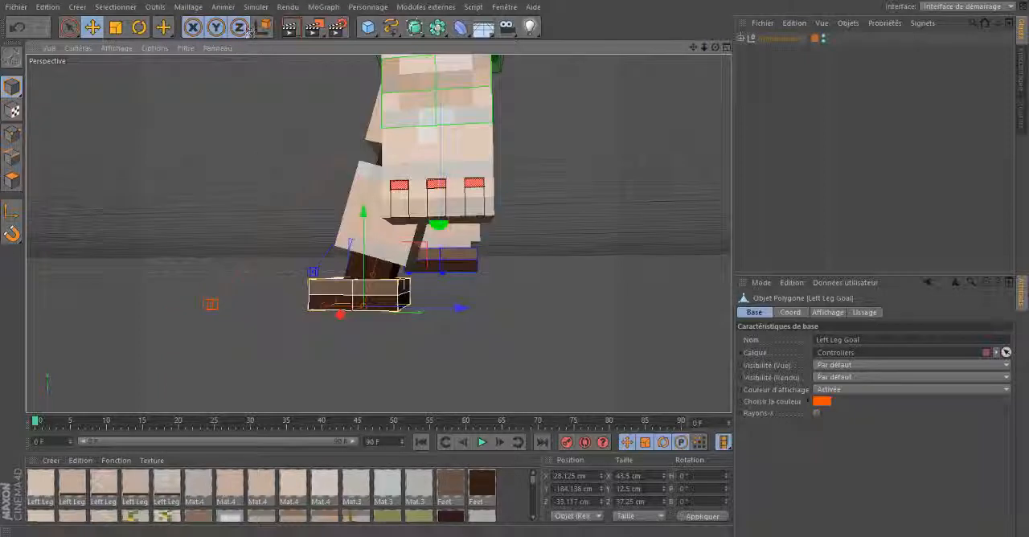
key(r)
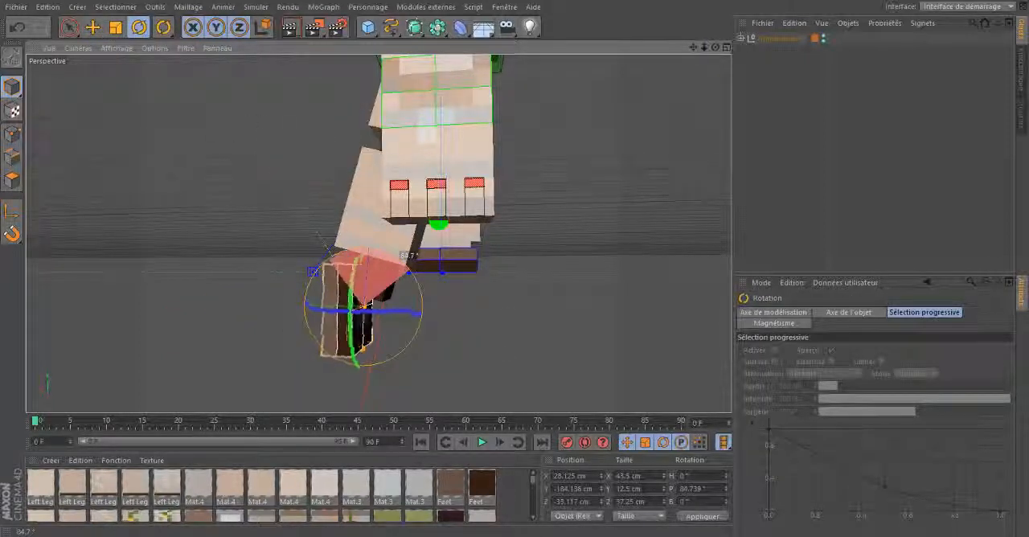
drag(346, 255, 412, 271)
drag(715, 48, 335, 257)
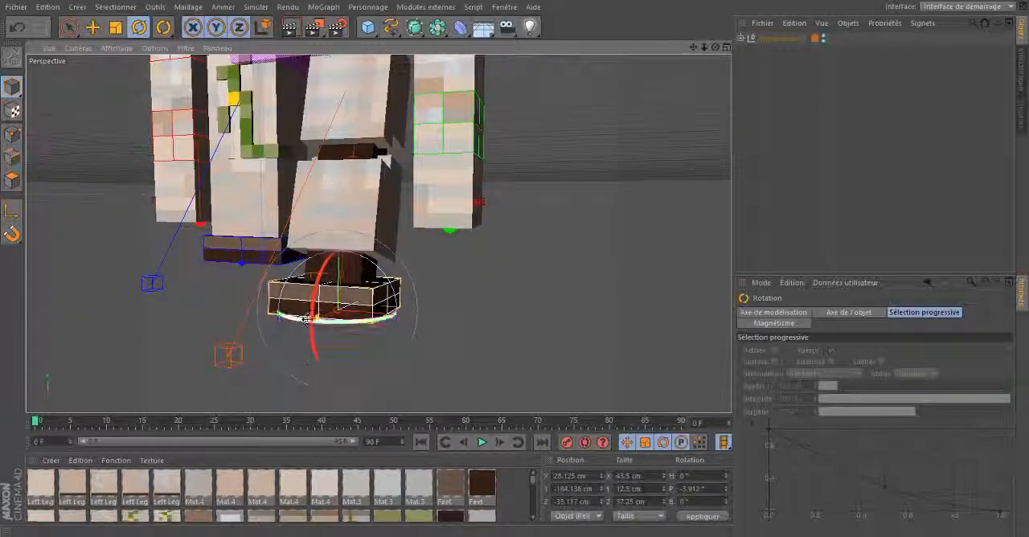
drag(306, 320, 334, 321)
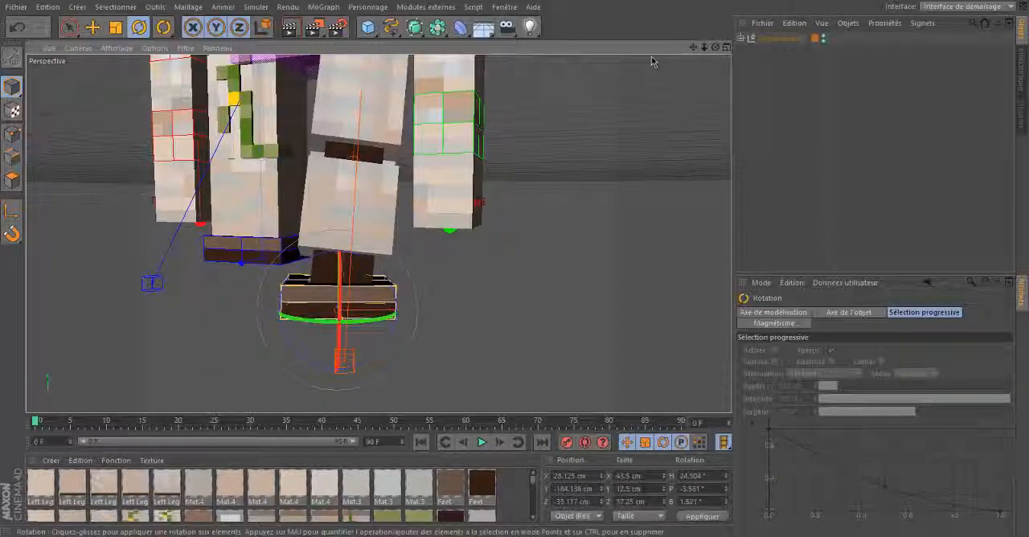
- Undo the left foot controller's rotations and move to restore the leg's straight pose
drag(715, 47, 517, 266)
key(ctrl+z)
key(ctrl+z)
key(ctrl+z)
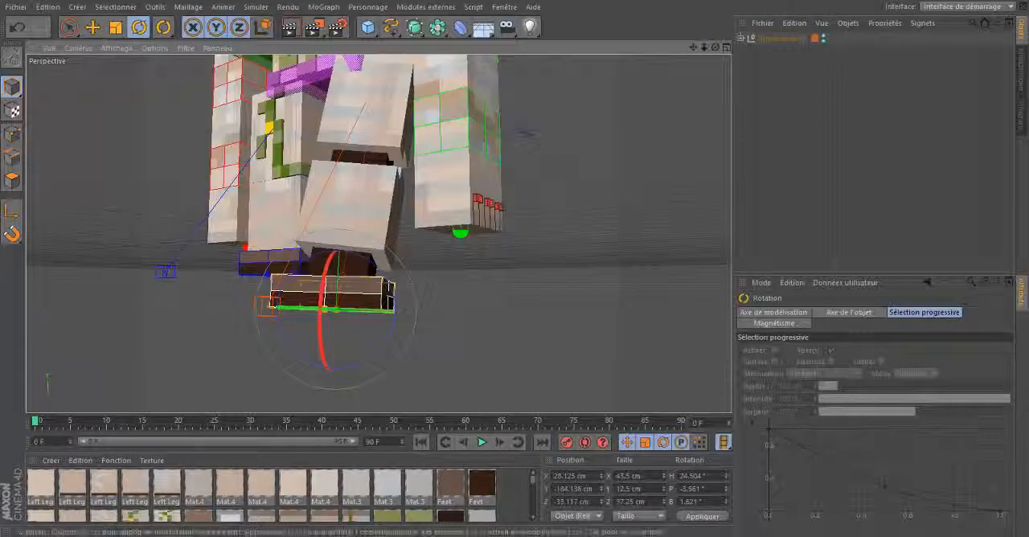
click(793, 109)
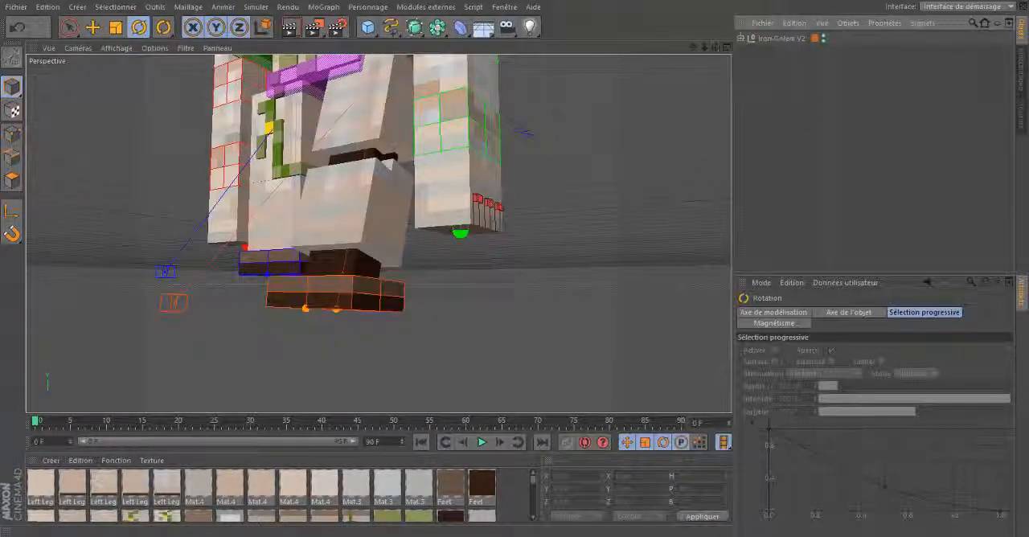
drag(715, 47, 516, 266)
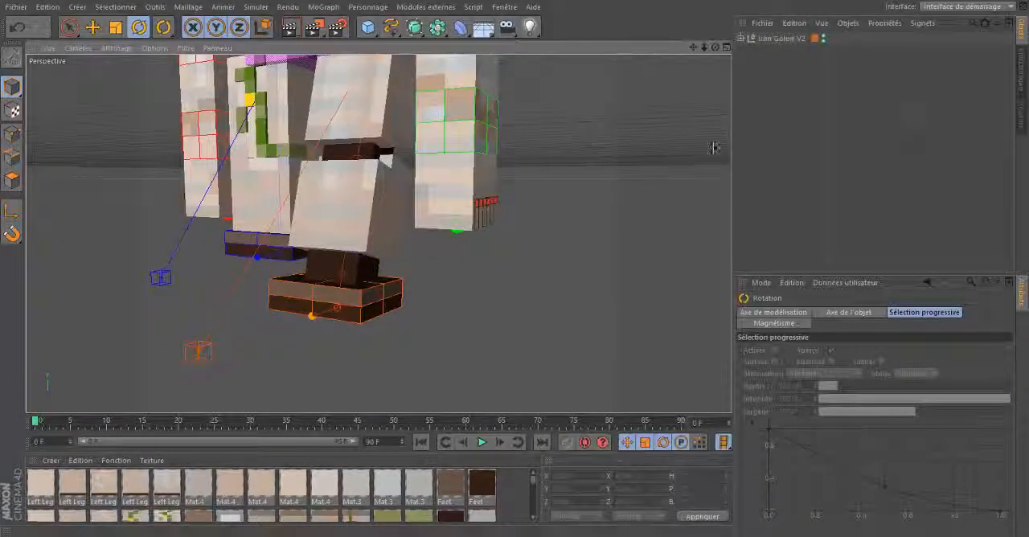
click(348, 297)
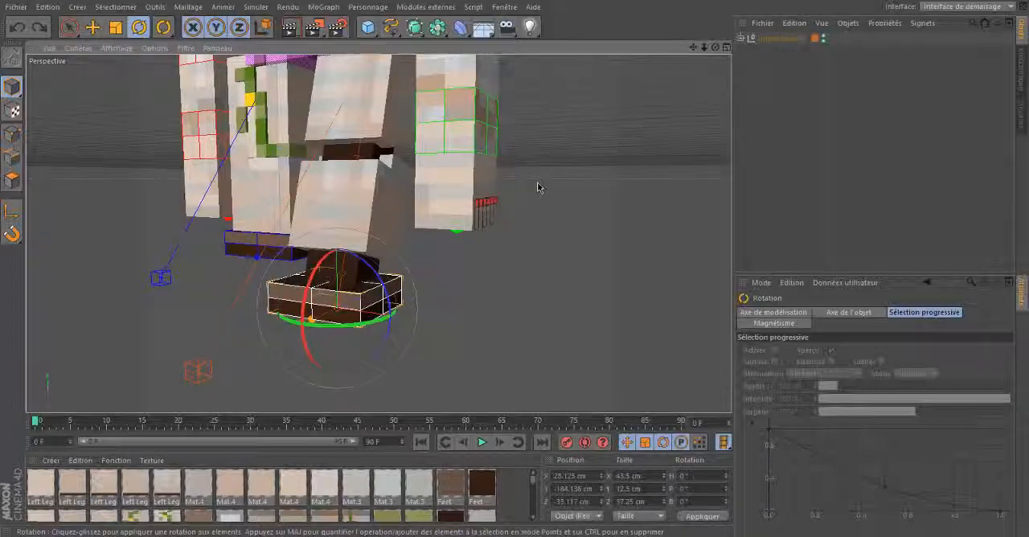
click(754, 122)
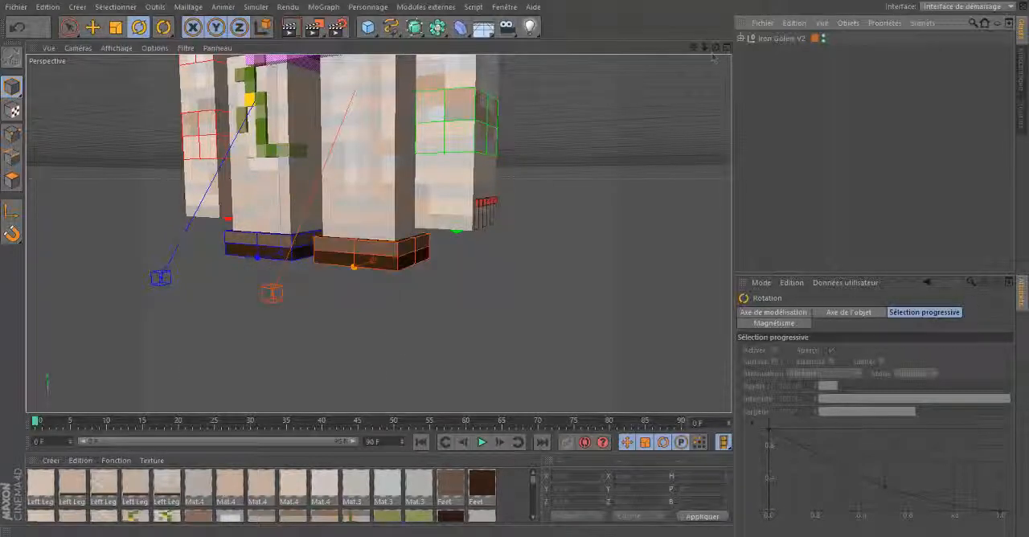
- Rotate the purple hip controller to a pitch of about 15.5°
drag(716, 48, 517, 267)
click(331, 211)
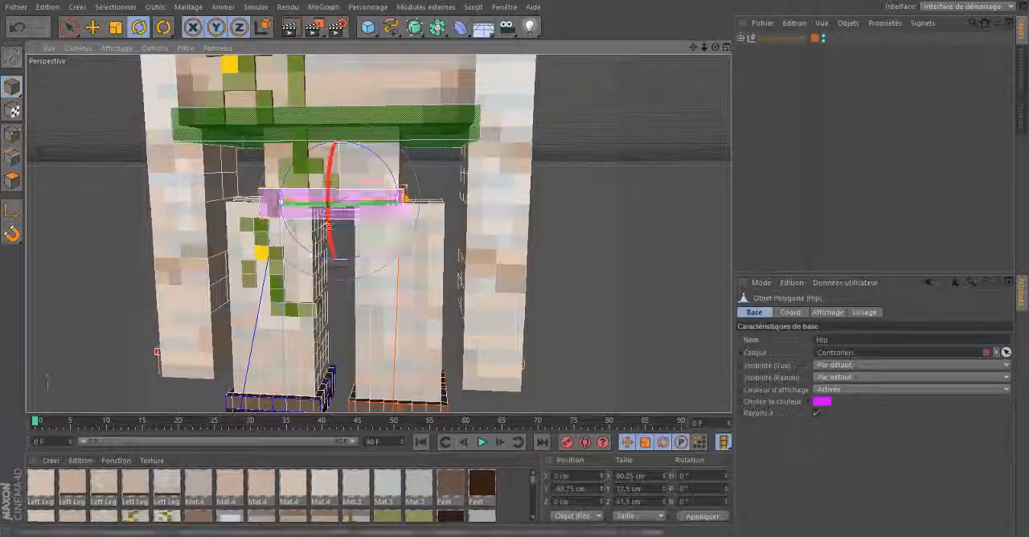
scroll(338, 205, down, 10)
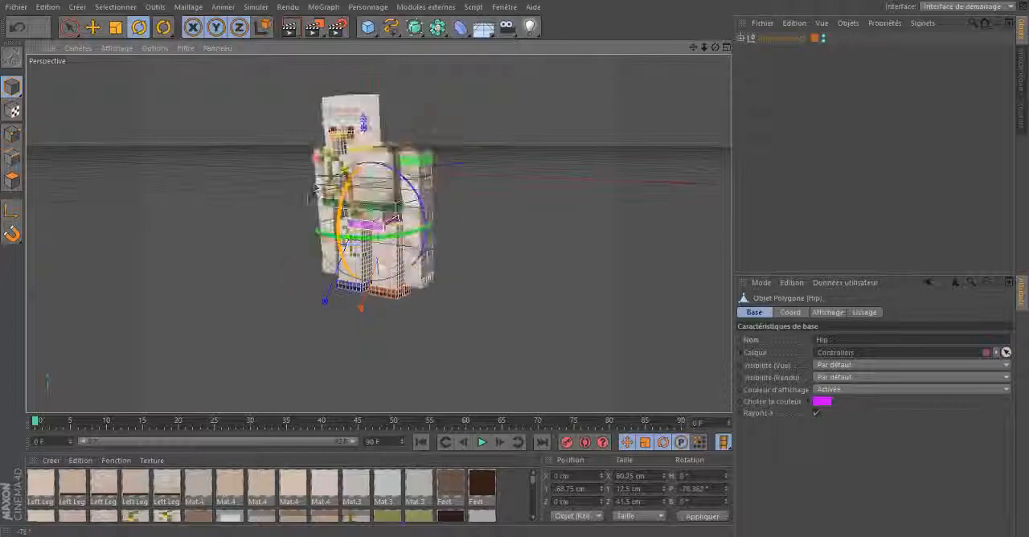
drag(314, 192, 314, 209)
- Try moving the hip controller sideways, down and up, and undo its moves and rotation
click(92, 28)
mouse_move(376, 199)
mouse_down()
mouse_move(373, 156)
mouse_move(391, 196)
mouse_up()
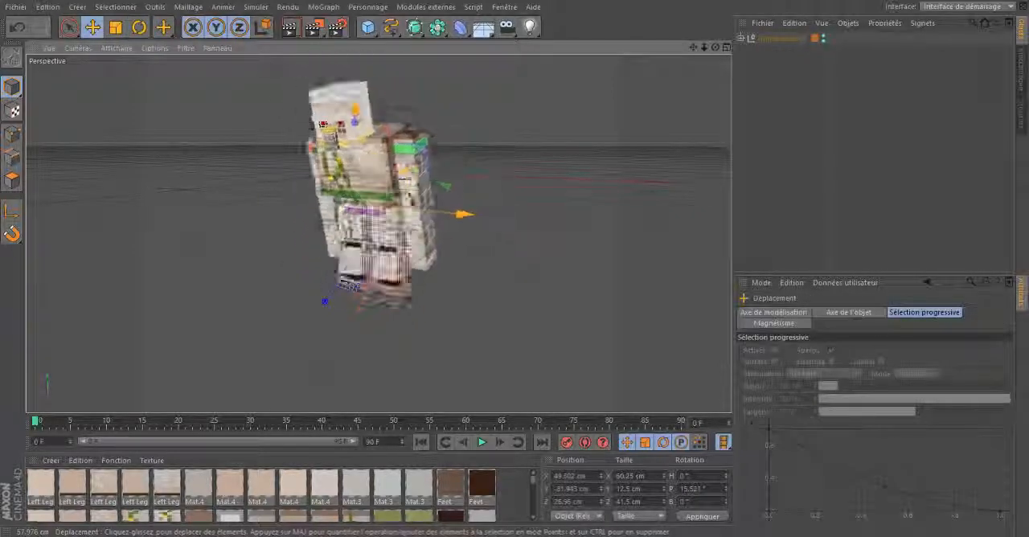
drag(388, 234, 365, 189)
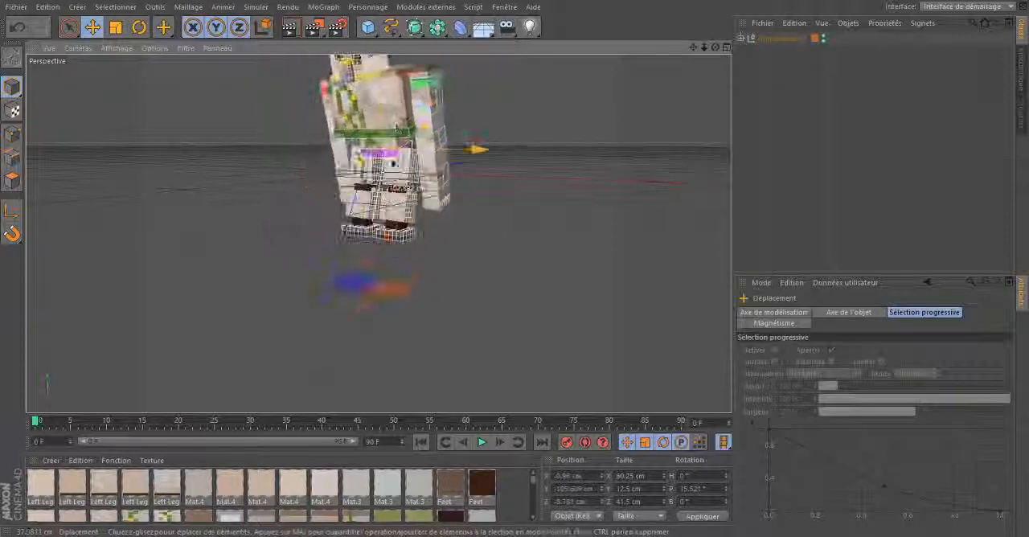
drag(396, 127, 389, 178)
key(ctrl+z)
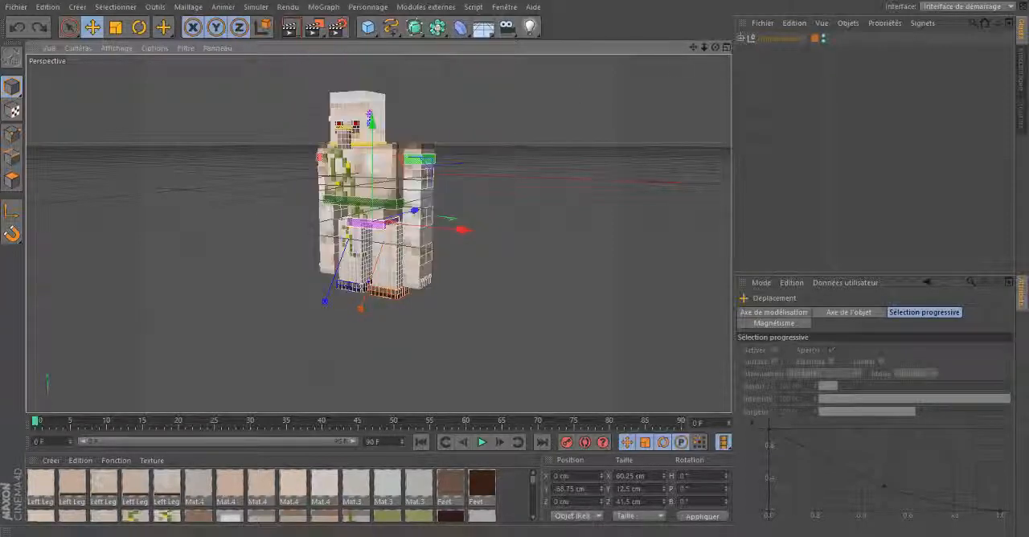
- Rotate the green waist controller to a pitch of about 29° so the torso leans forward
drag(715, 48, 717, 16)
click(609, 123)
click(399, 223)
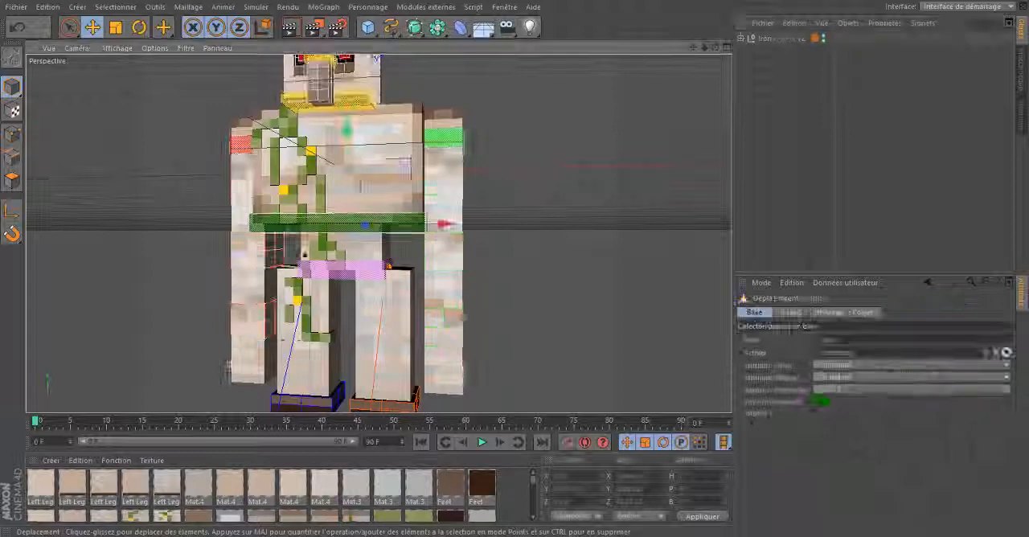
key(r)
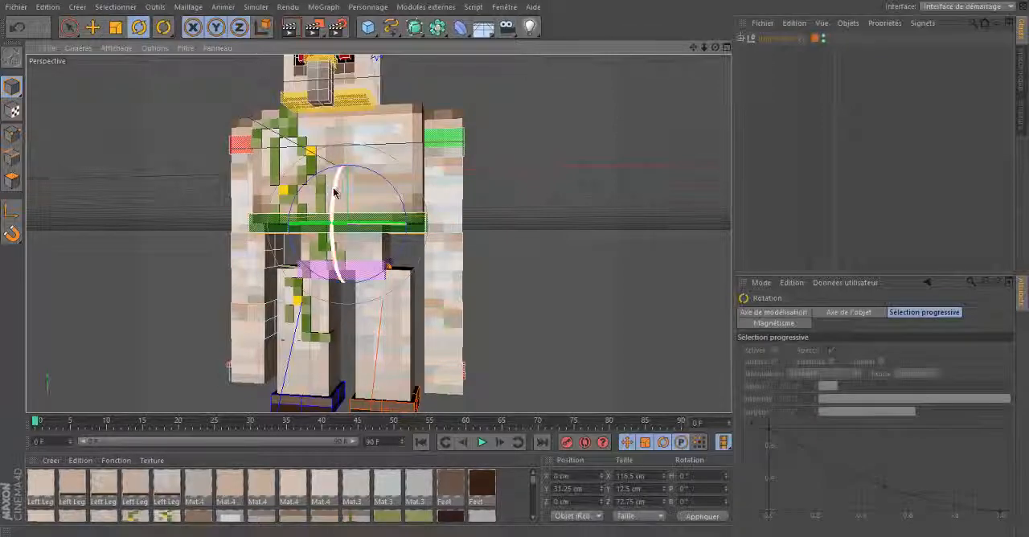
drag(373, 132, 265, 185)
key(e)
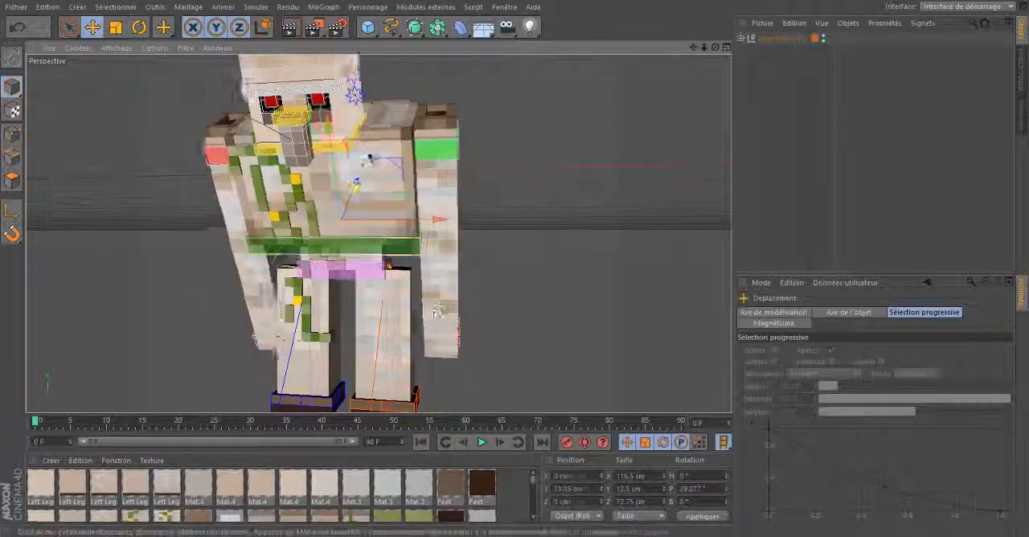
- Try moving the green waist controller vertically, undo that move and its forward rotation, and clear the selection
drag(433, 327, 425, 215)
key(ctrl+z)
key(ctrl+z)
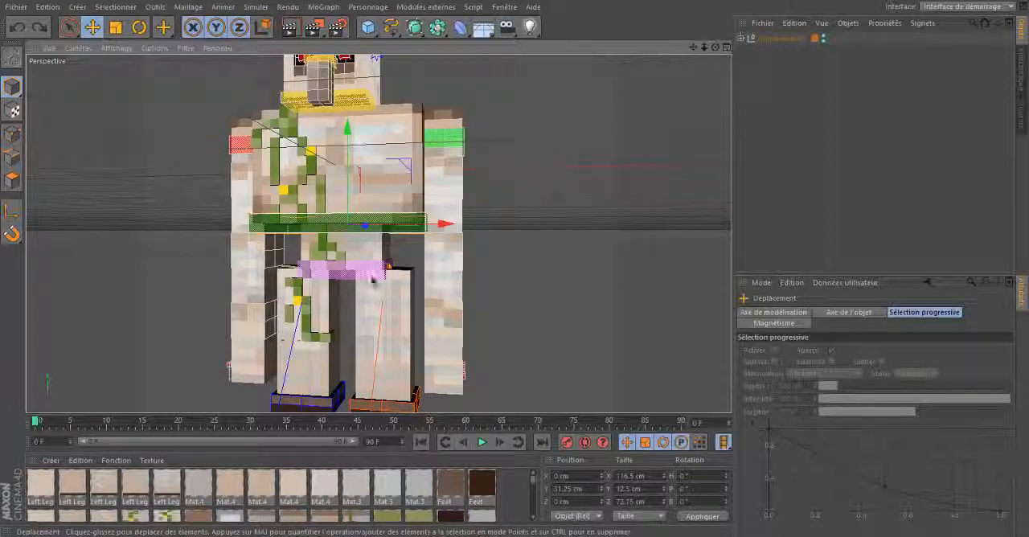
click(353, 299)
click(656, 132)
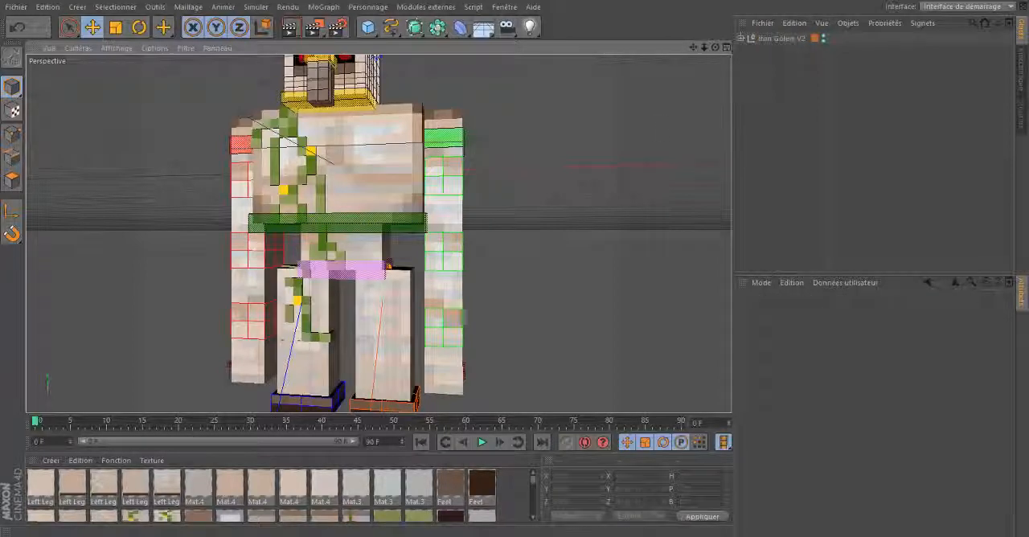
- Rotate the green left arm controller to about H -29.8°, P -53.6°, B -38.6° so the arm reaches forward
drag(714, 48, 515, 266)
click(329, 154)
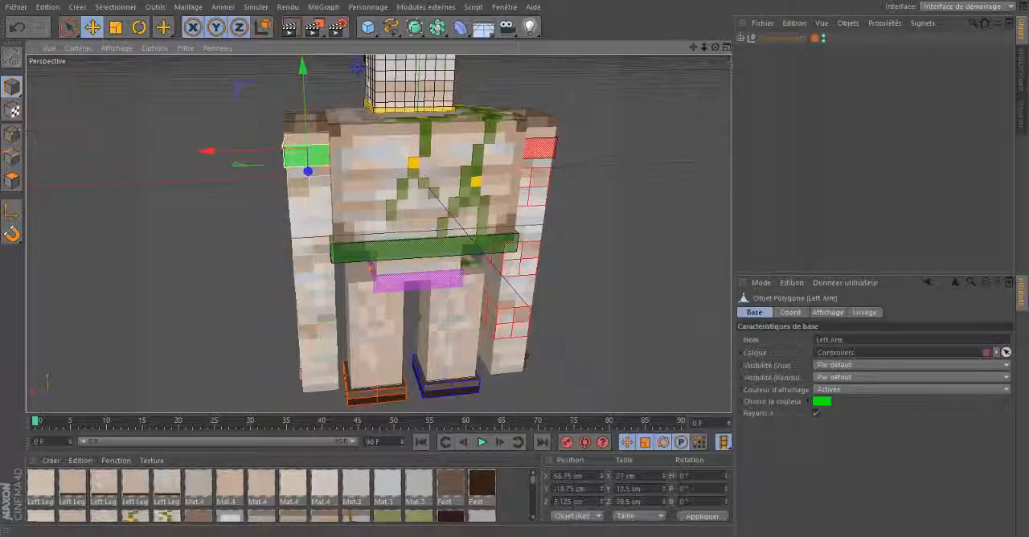
drag(709, 49, 517, 269)
click(140, 29)
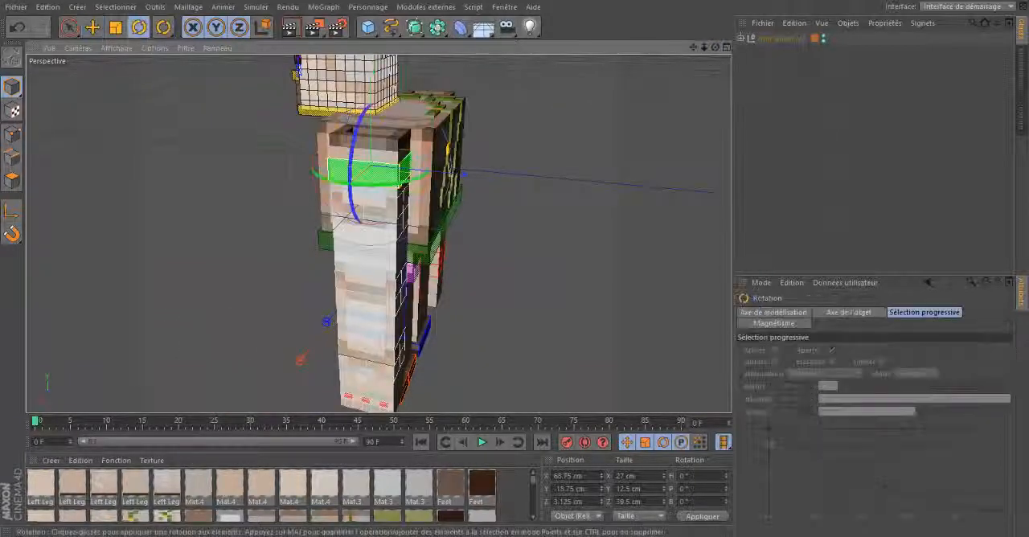
drag(317, 187, 272, 132)
drag(339, 167, 390, 146)
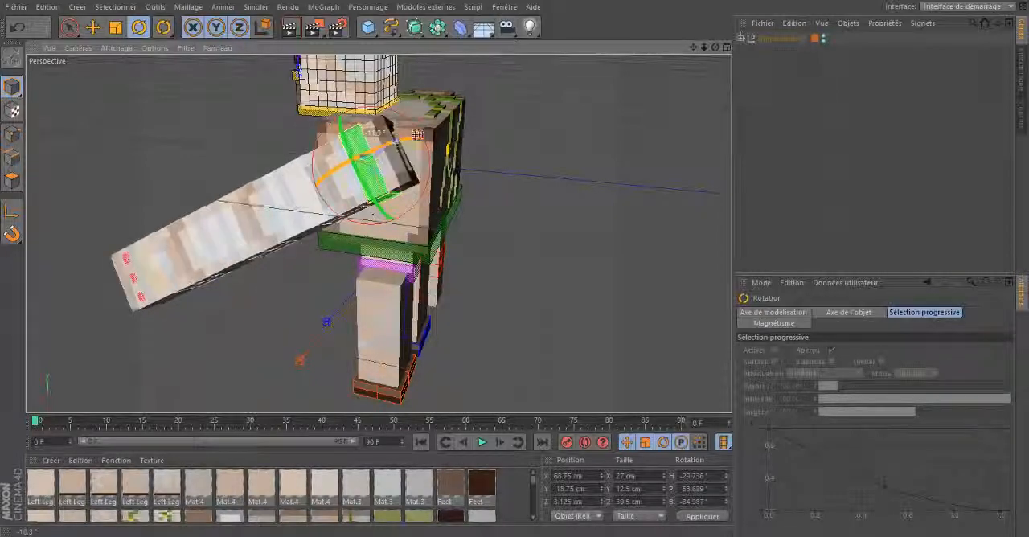
- Slide the left arm's upper middle controller away from the shoulder to a Y position of about -40.7 cm
drag(715, 47, 517, 269)
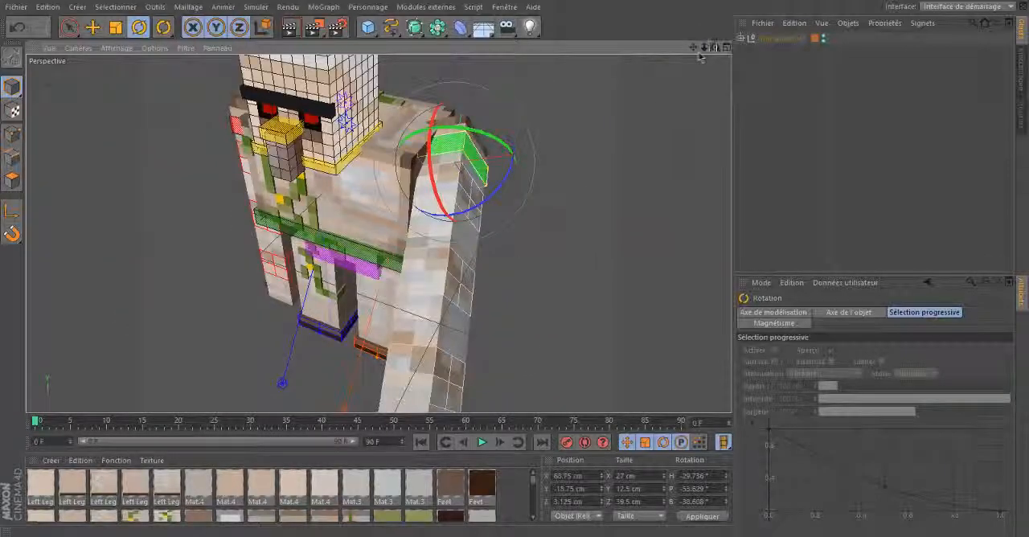
drag(715, 48, 517, 266)
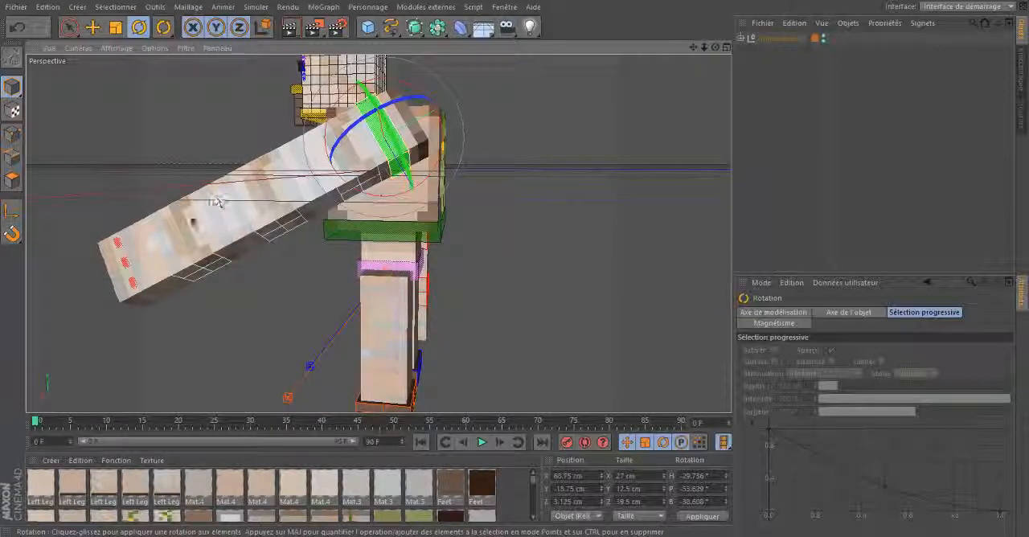
drag(716, 51, 459, 265)
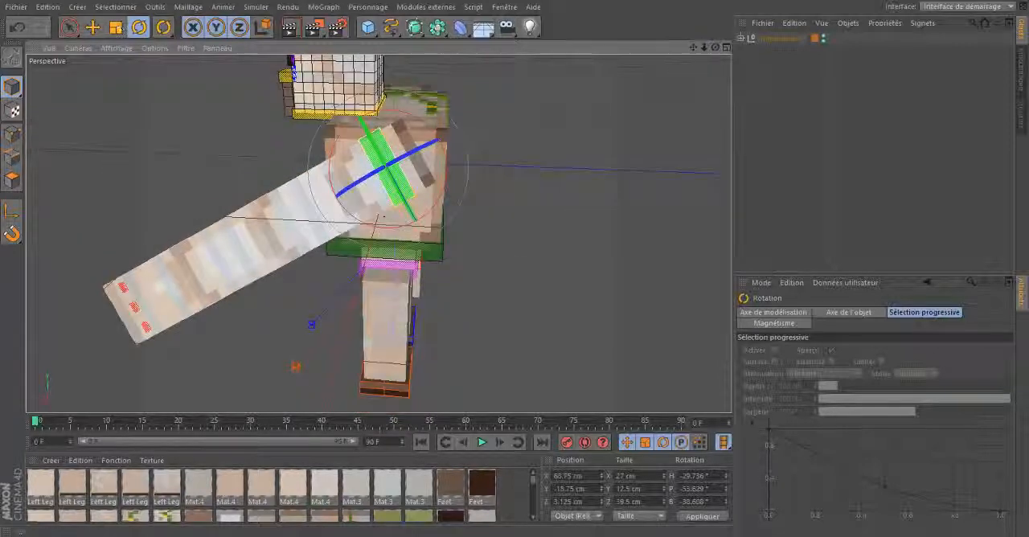
click(92, 28)
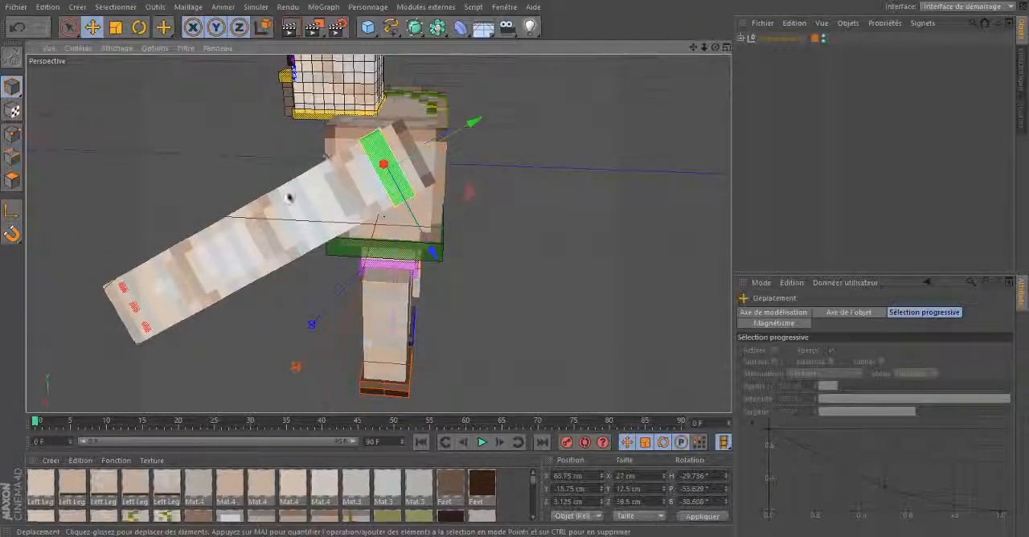
click(339, 196)
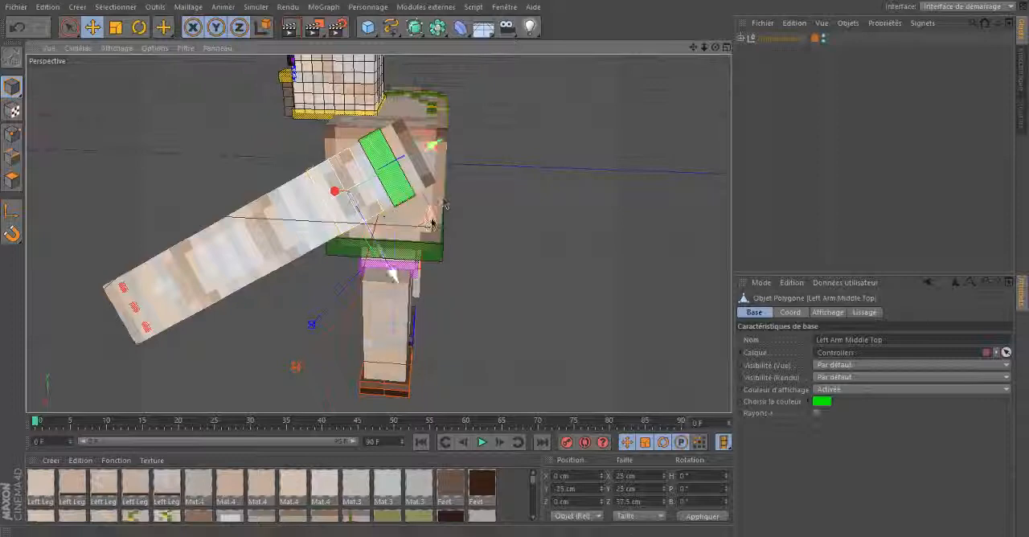
drag(421, 221, 330, 203)
drag(518, 265, 517, 264)
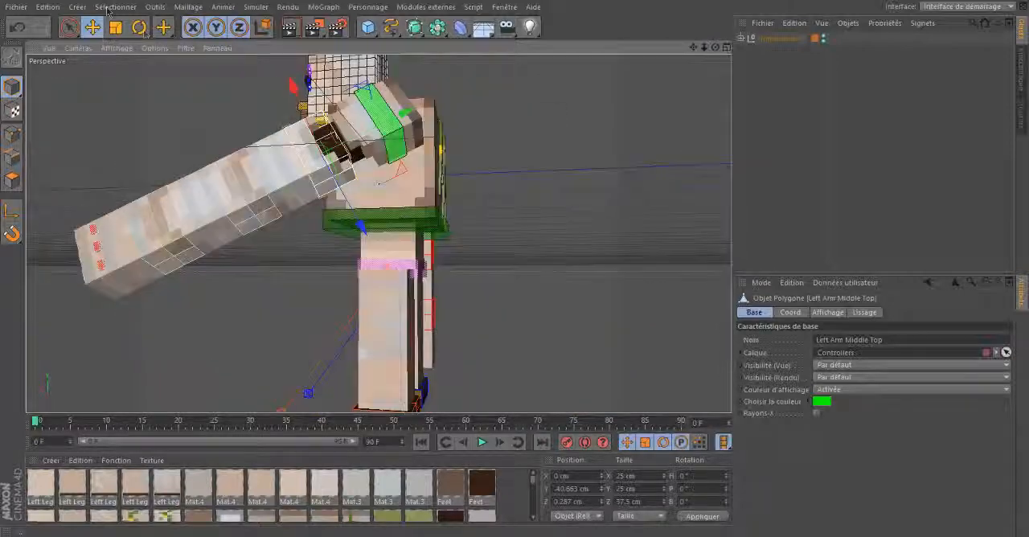
- Rotate the left arm's upper middle controller slightly to about H 1.7°, P -4.5°, B 7.7°
click(139, 27)
drag(328, 147, 342, 148)
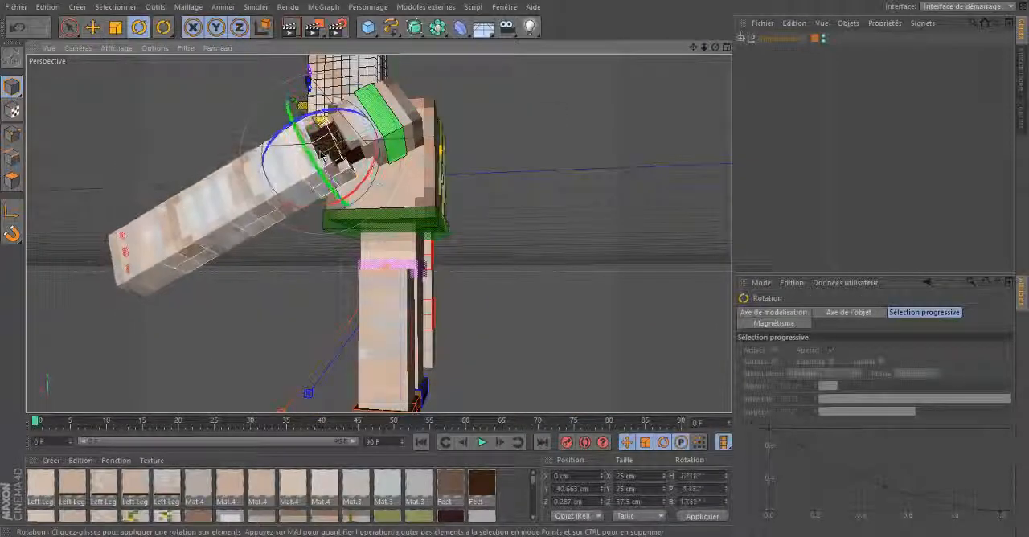
drag(715, 47, 509, 197)
drag(504, 240, 507, 235)
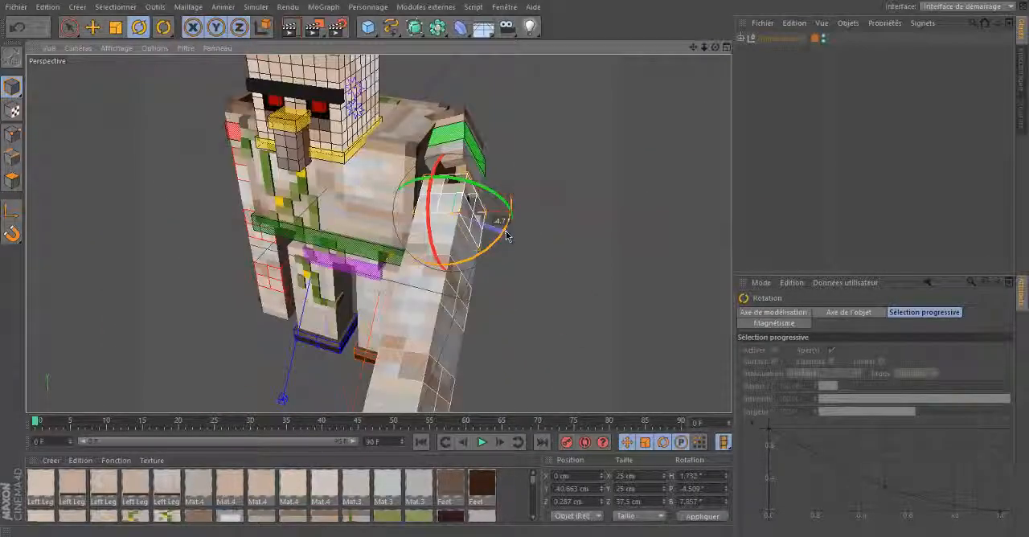
- Slide the left arm's central joint controller outward and rotate it to a pitch of about -2.7° and a bank of about 7.8°
drag(716, 50, 485, 137)
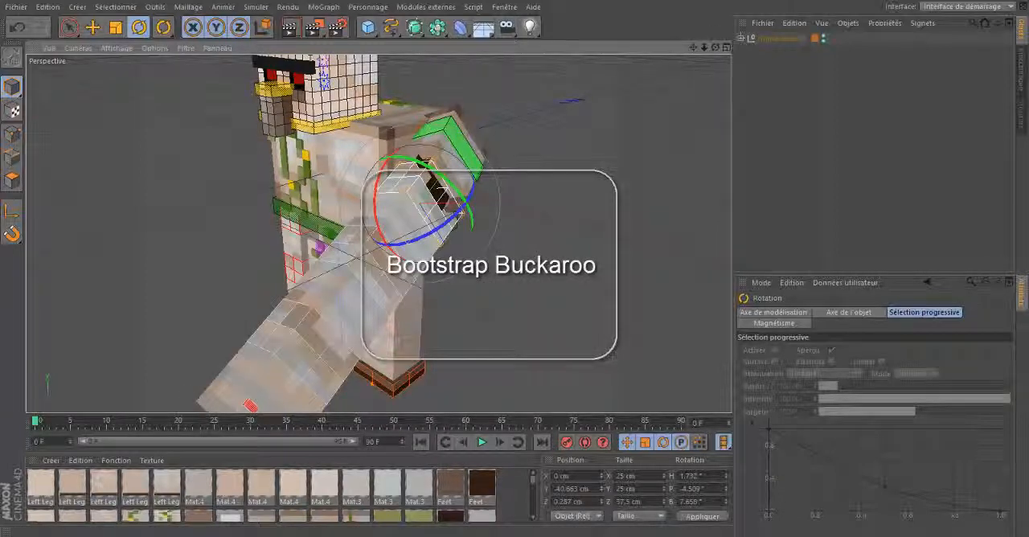
drag(717, 50, 358, 225)
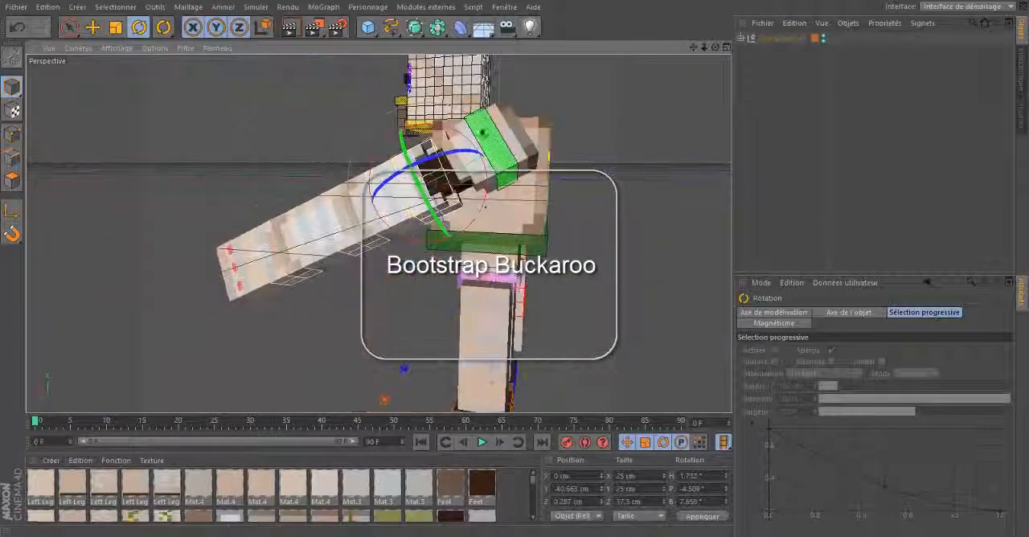
click(357, 217)
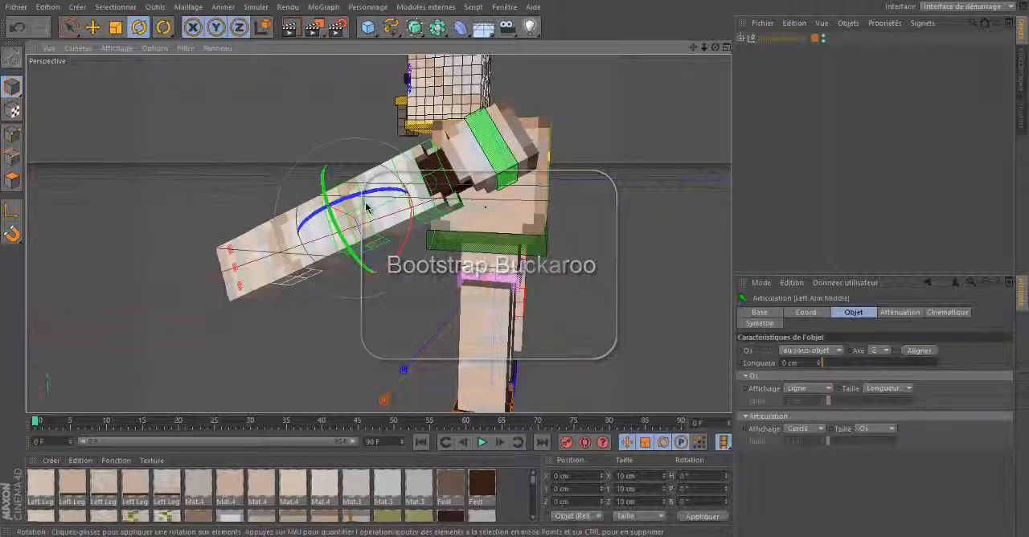
key(e)
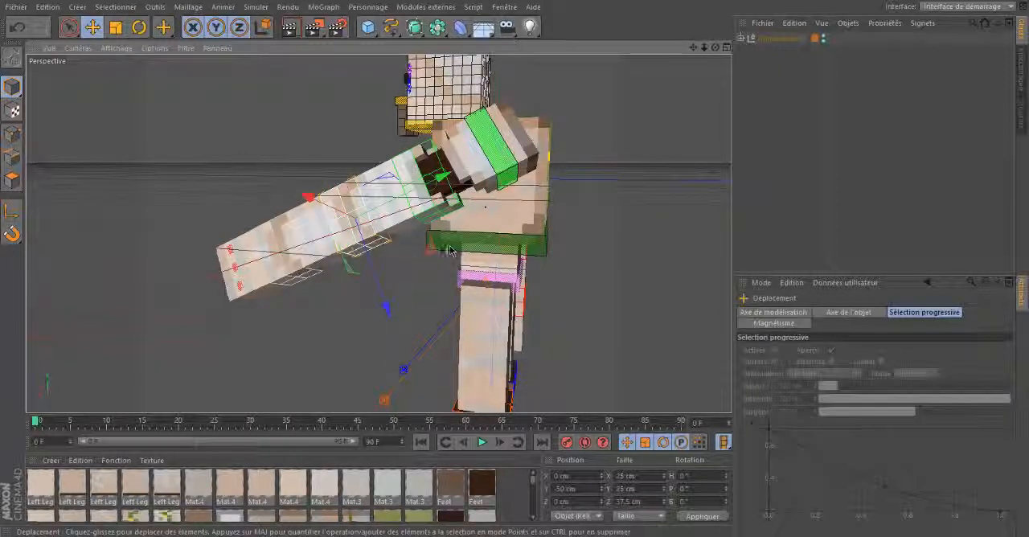
drag(386, 310, 411, 254)
key(r)
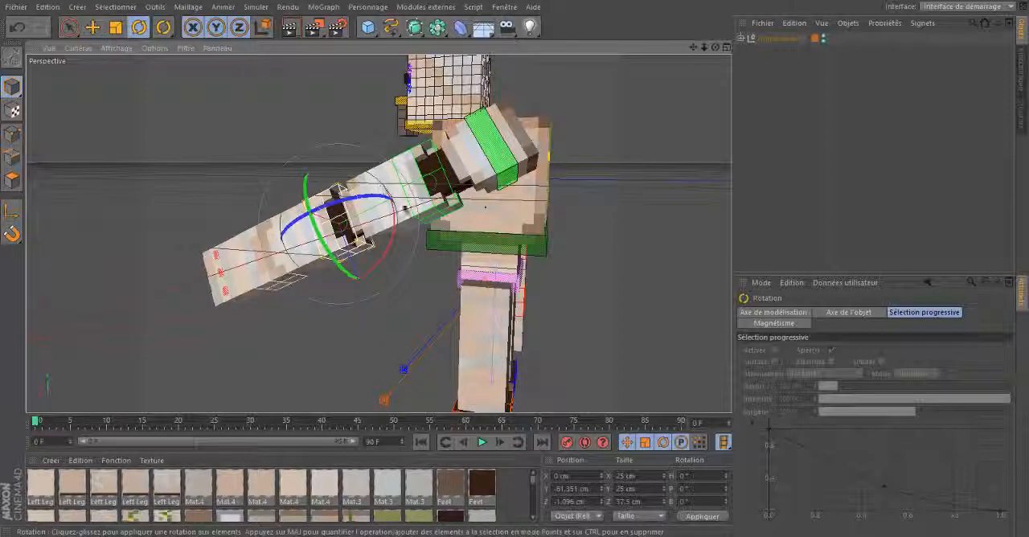
drag(394, 234, 388, 258)
- Move the left arm's joint controller nearest the hand to Y about -59 cm and rotate it to a bank of about 4.8°
drag(716, 47, 653, 88)
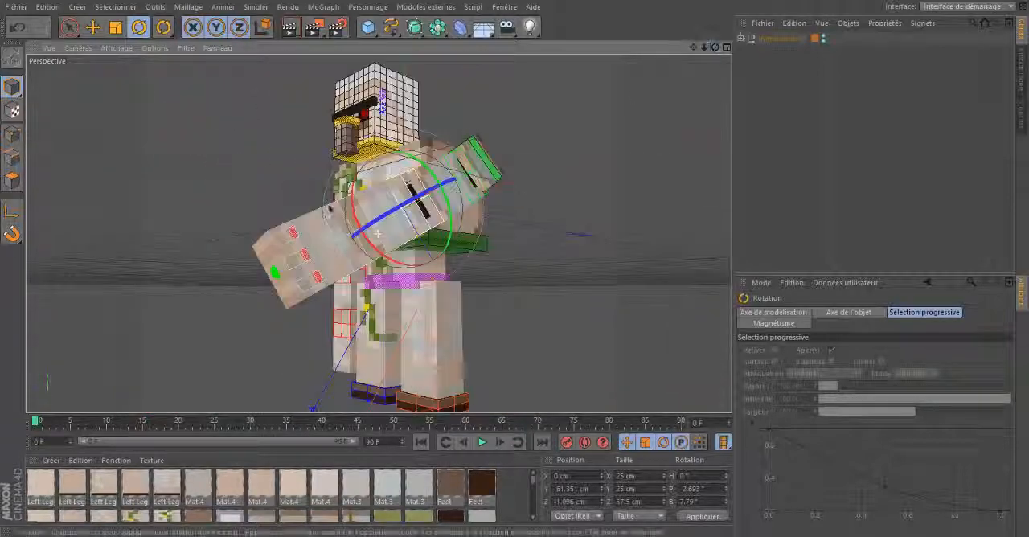
click(342, 233)
click(92, 27)
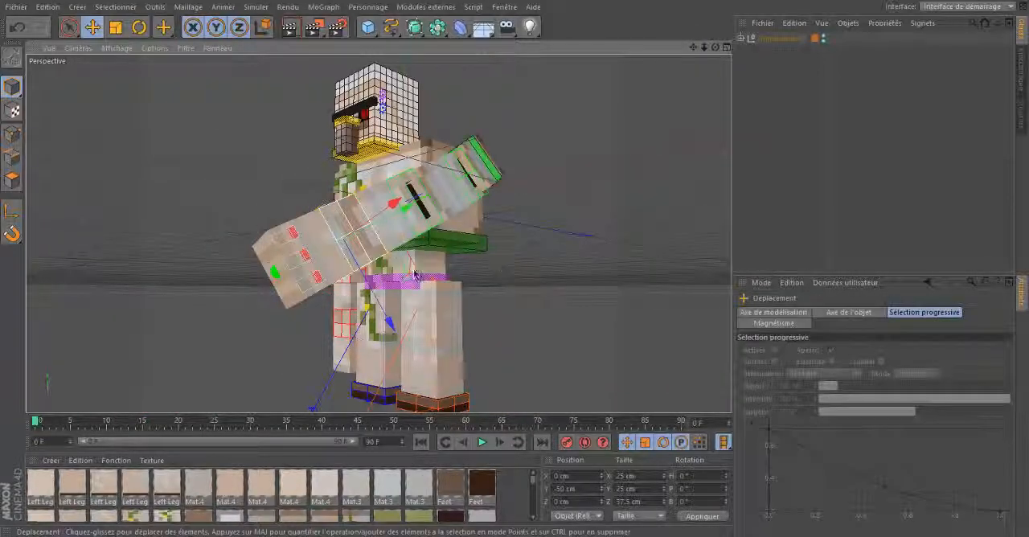
drag(403, 280, 405, 278)
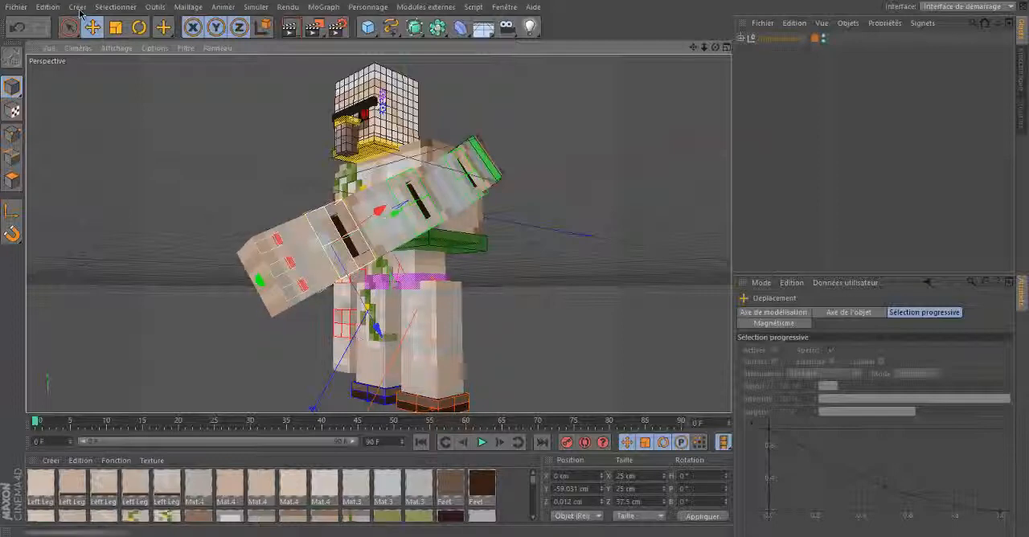
click(139, 27)
drag(329, 236, 324, 238)
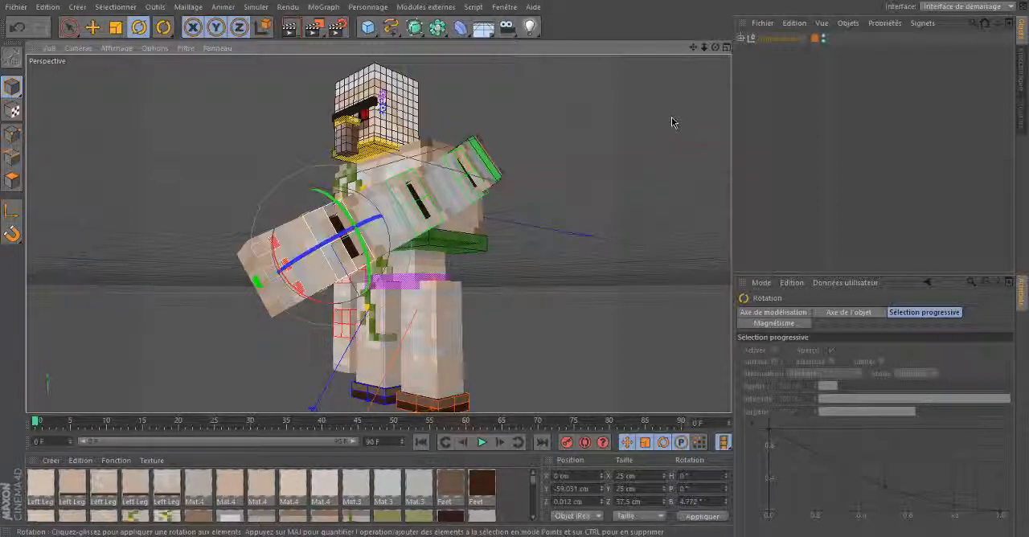
- Slide the left hand's Selector Finger 3 outward by about 9.4 cm and set its Finger Rotation to 90°
drag(716, 48, 514, 266)
drag(693, 48, 565, 259)
click(754, 56)
drag(693, 47, 518, 265)
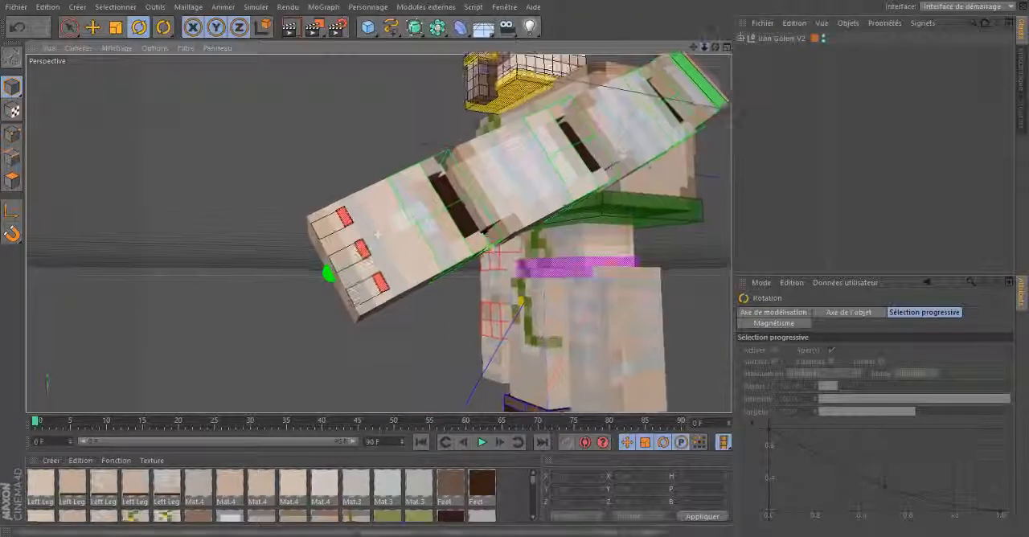
key(e)
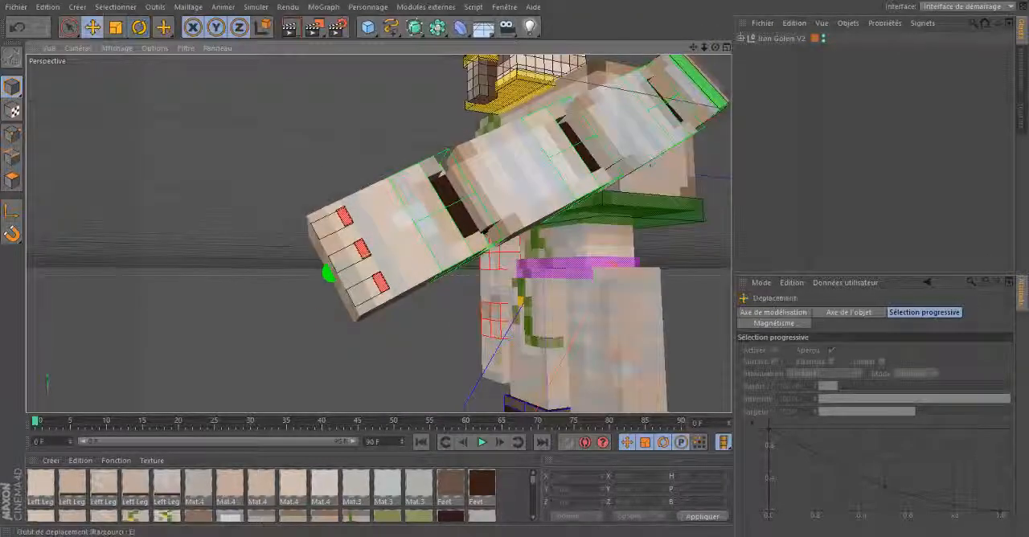
click(341, 213)
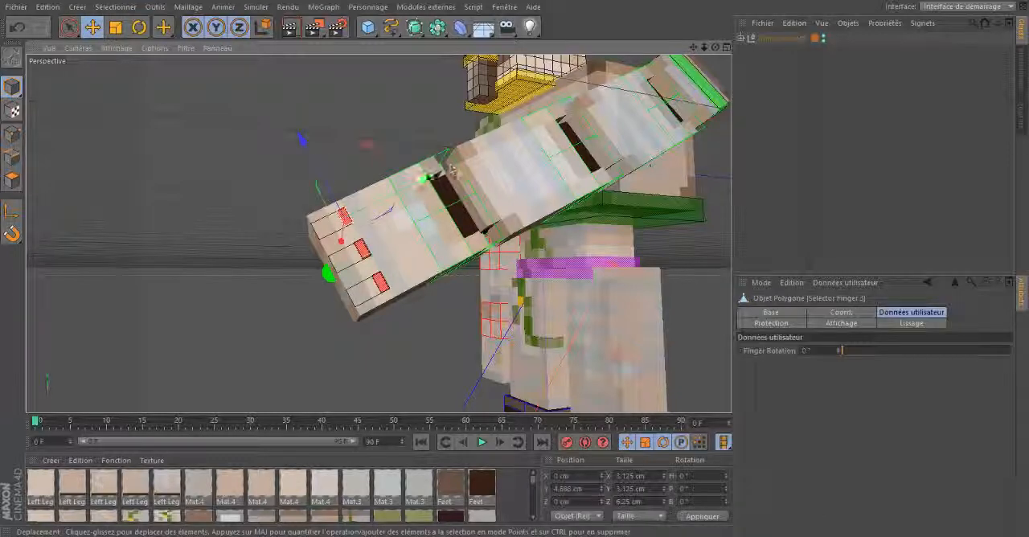
drag(452, 170, 515, 266)
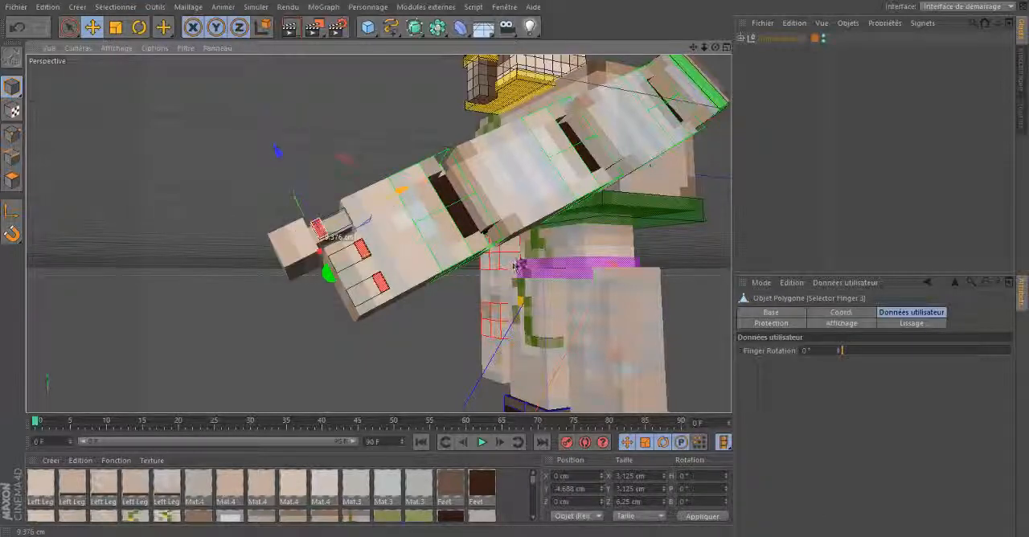
drag(716, 47, 517, 266)
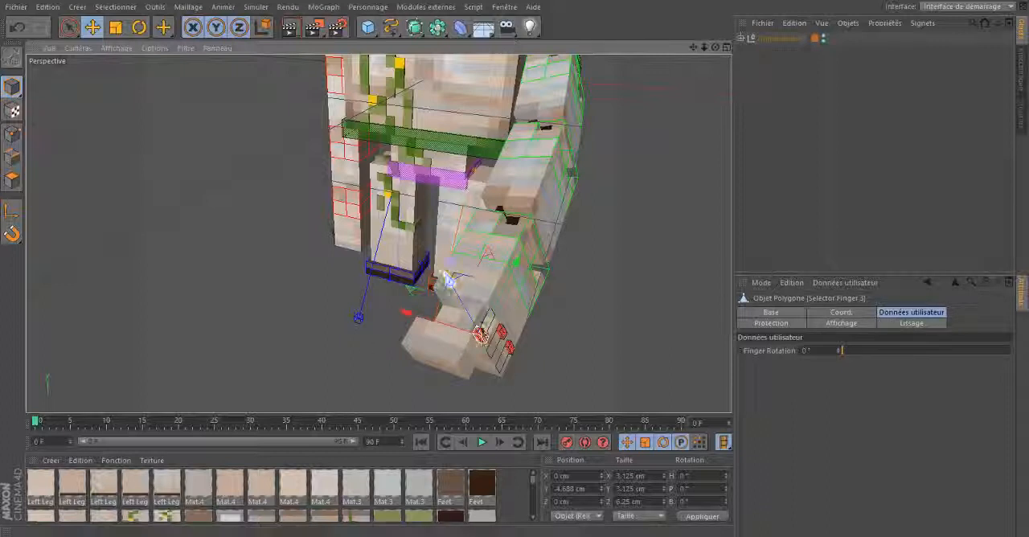
mouse_move(844, 350)
mouse_down()
mouse_move(1011, 351)
mouse_move(839, 351)
mouse_up()
- Undo the finger, joint and shoulder changes on the left arm to restore its straight pose
key(ctrl+z)
key(ctrl+z)
key(ctrl+z)
key(ctrl+z)
key(ctrl+z)
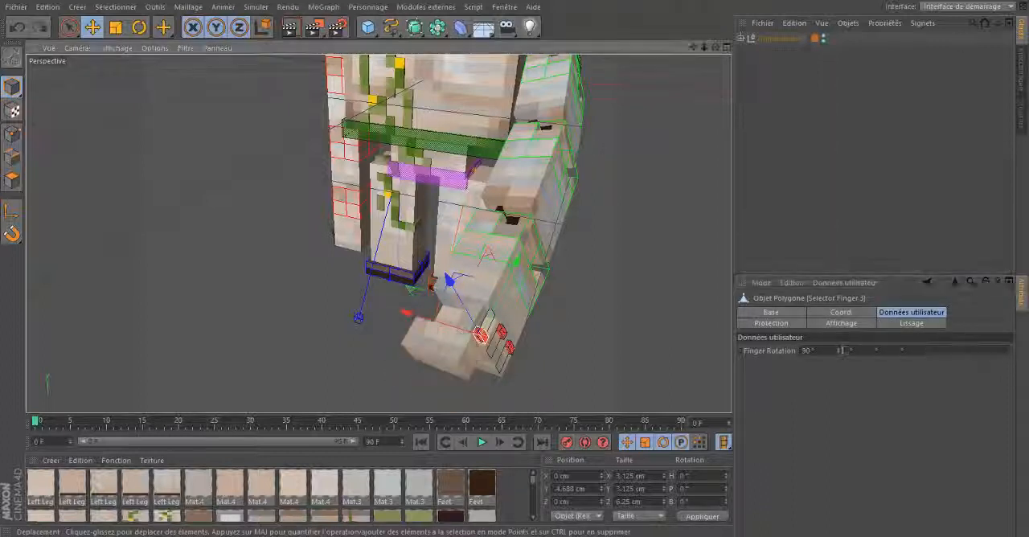
key(ctrl+z)
key(ctrl+z)
key(ctrl+z)
key(ctrl+z)
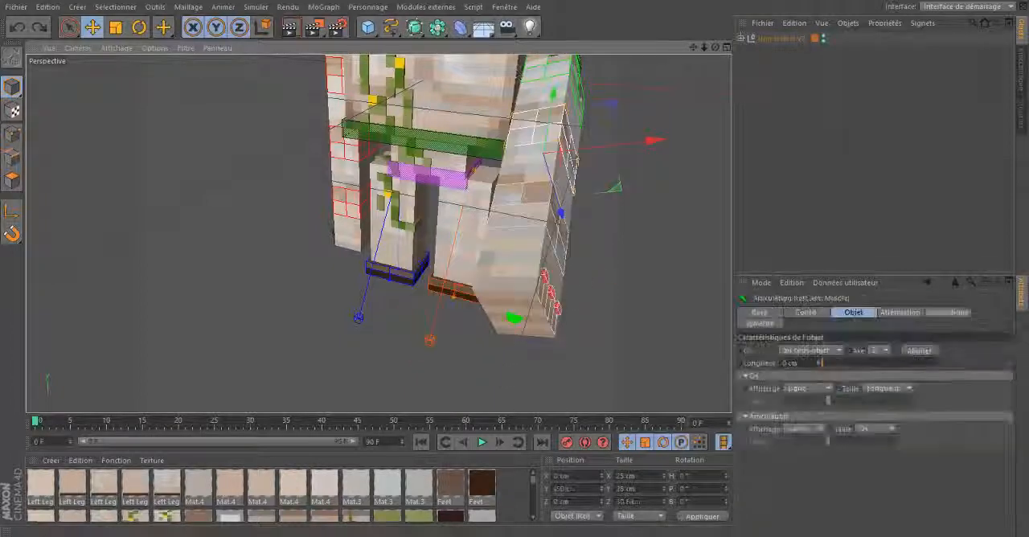
key(ctrl+z)
key(ctrl+z)
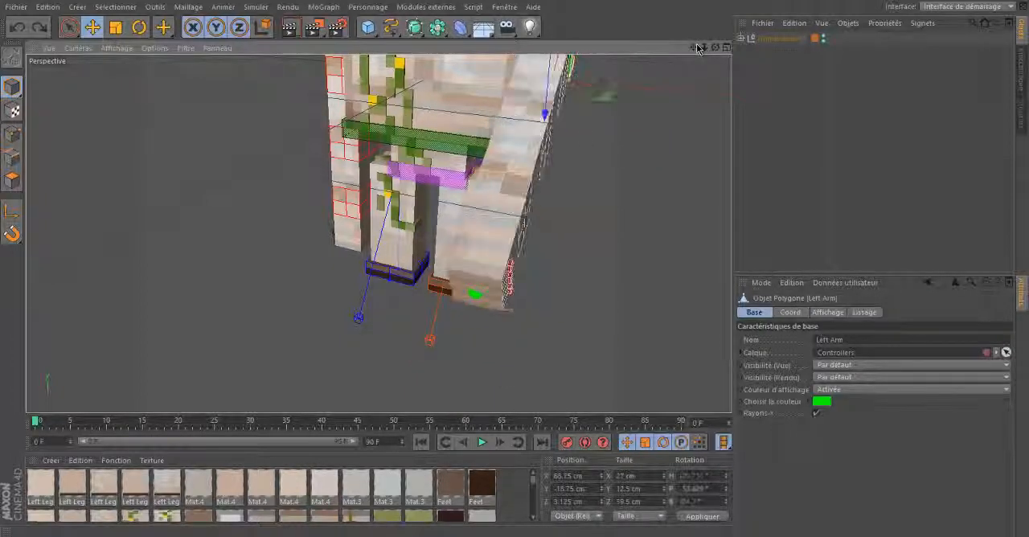
- Try tilting the head forward with the yellow head controller, and undo the rotation
drag(697, 48, 516, 268)
click(392, 304)
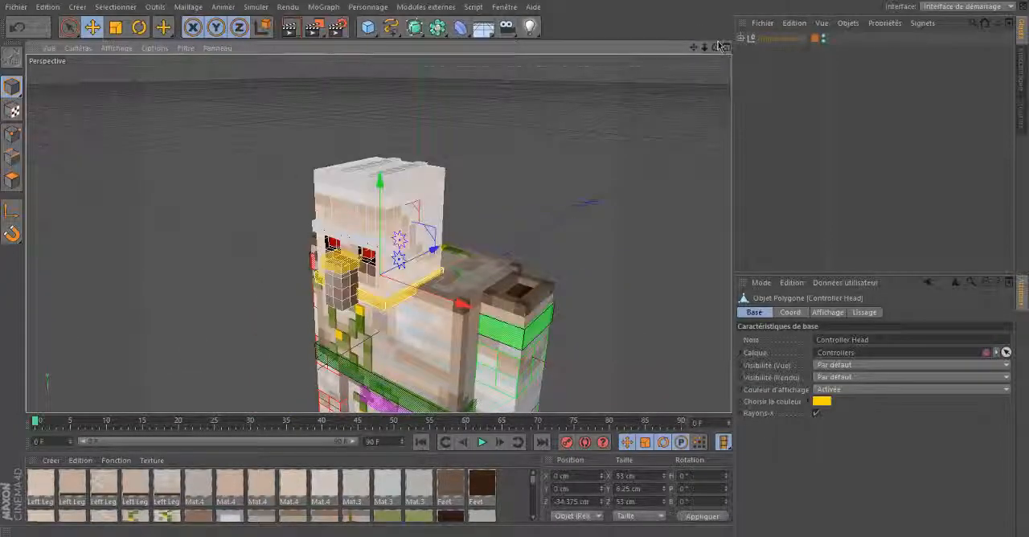
drag(716, 48, 515, 265)
key(r)
drag(694, 48, 521, 255)
drag(716, 47, 518, 262)
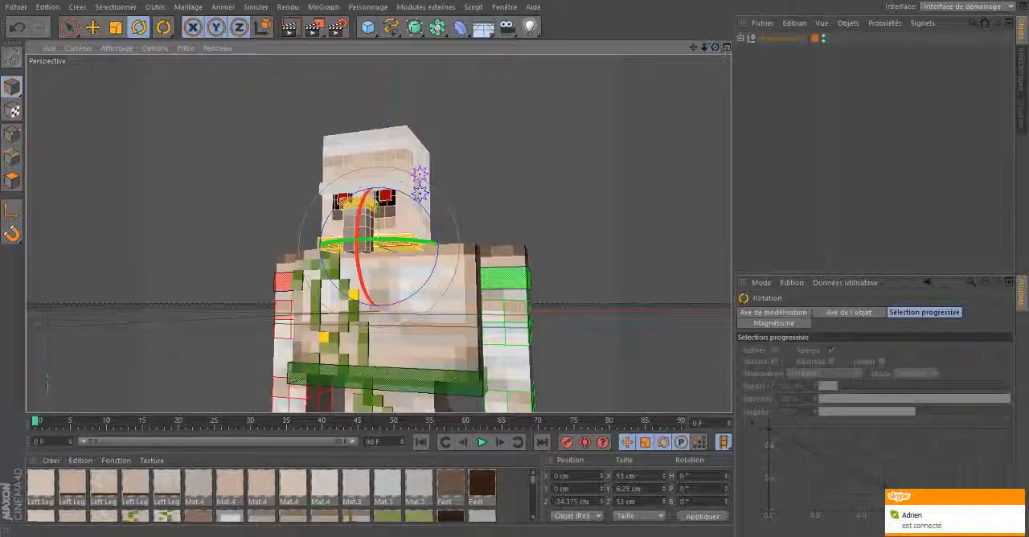
click(1019, 497)
drag(715, 47, 521, 265)
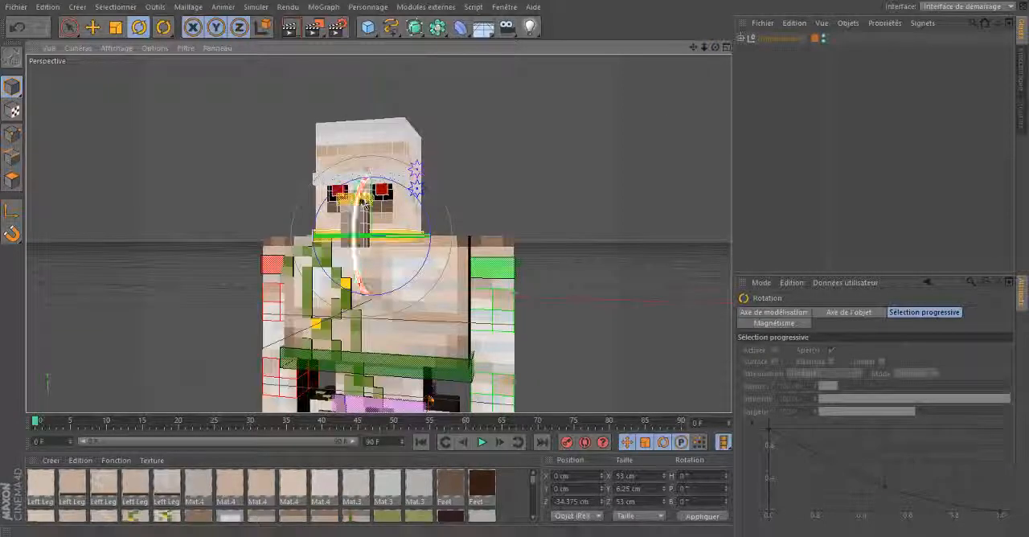
drag(363, 265, 232, 321)
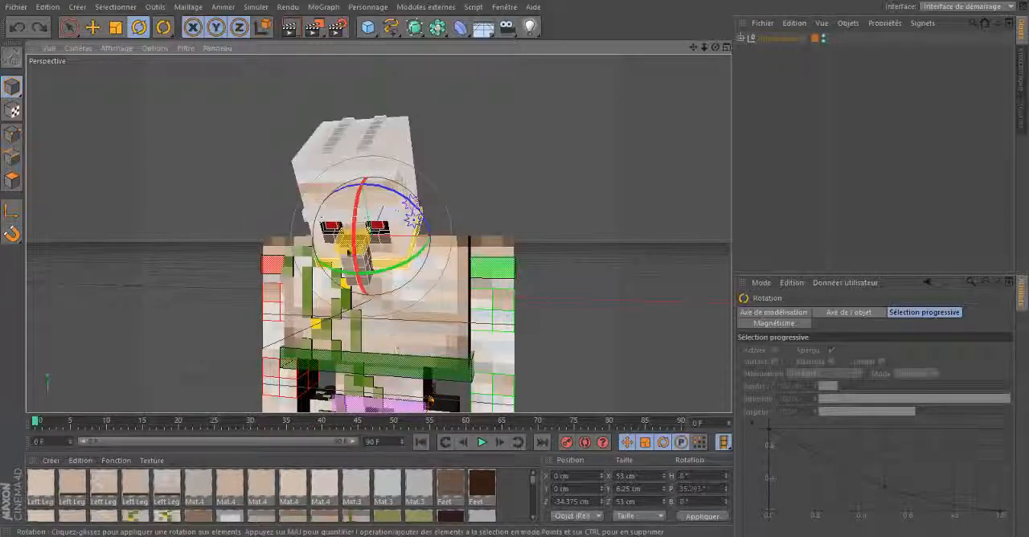
key(ctrl+z)
- Try rotating the nose controller to a pitch of about -54°, and undo the rotation
click(352, 202)
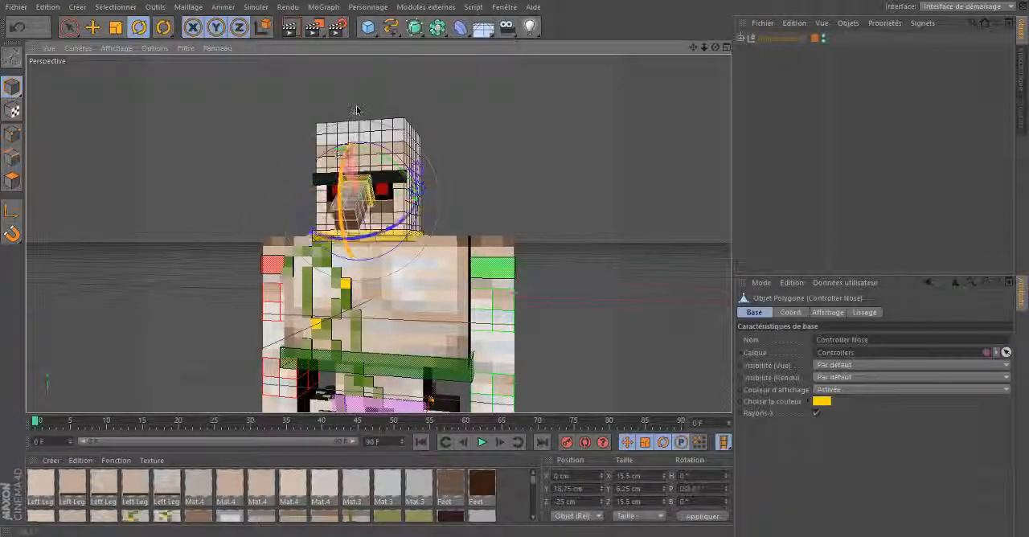
drag(340, 154, 342, 210)
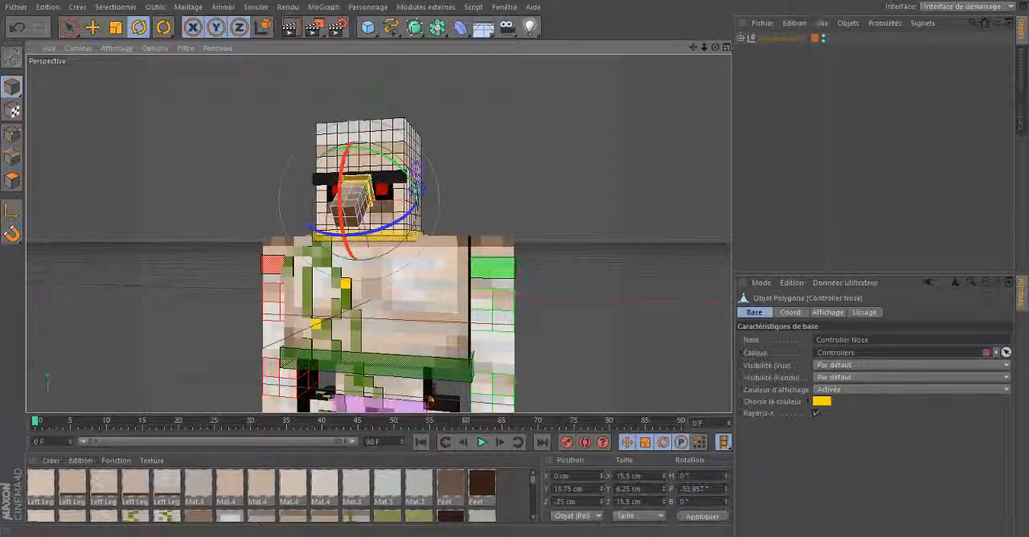
alt+drag(524, 266, 511, 265)
key(ctrl+z)
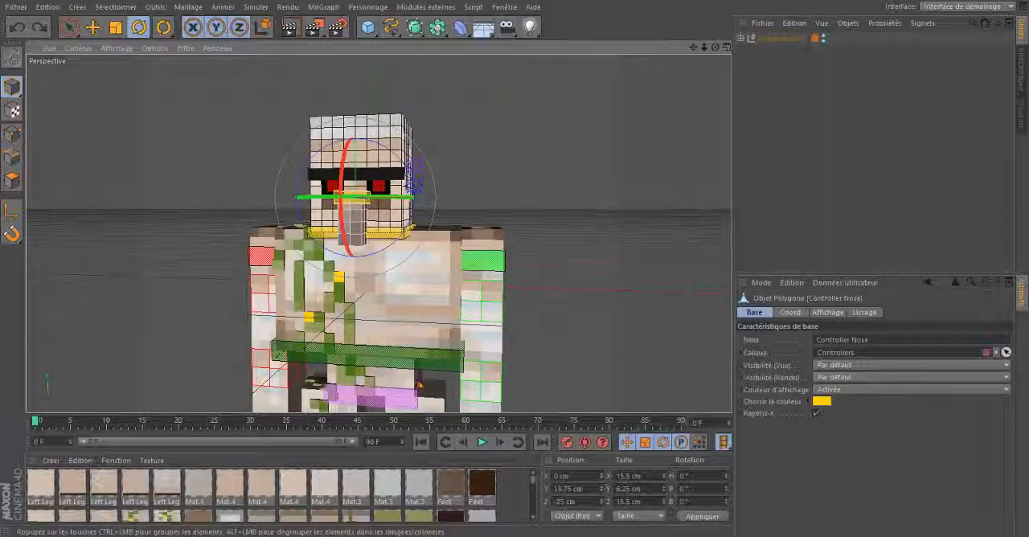
- Try moving both pupils inward and down with the Eyes Selector, and undo the eye positions
drag(715, 47, 524, 265)
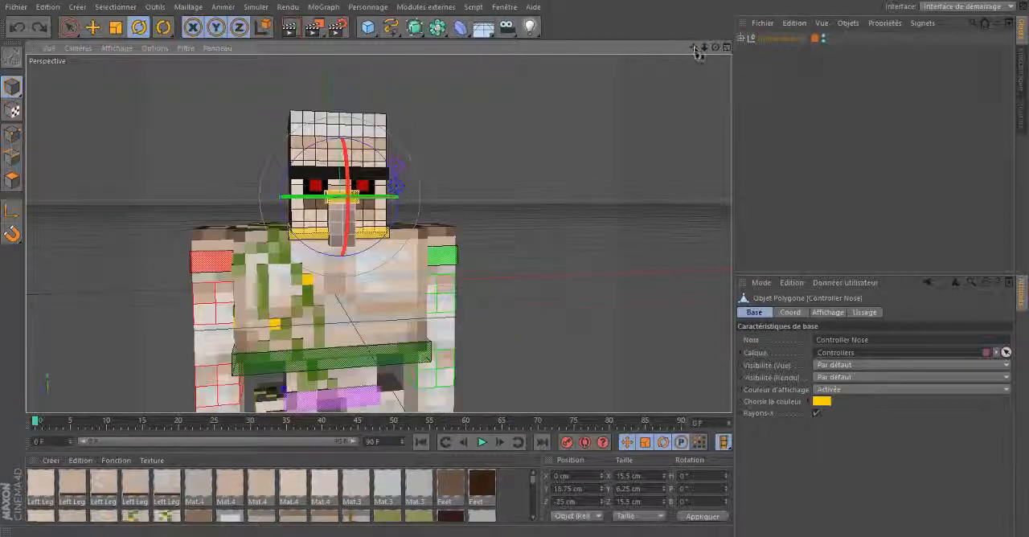
drag(694, 48, 517, 266)
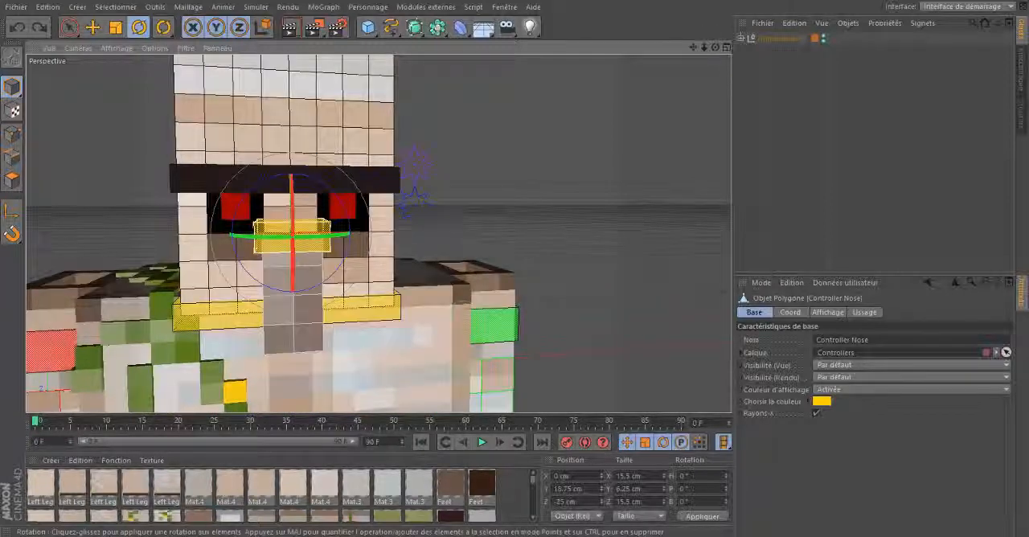
click(413, 211)
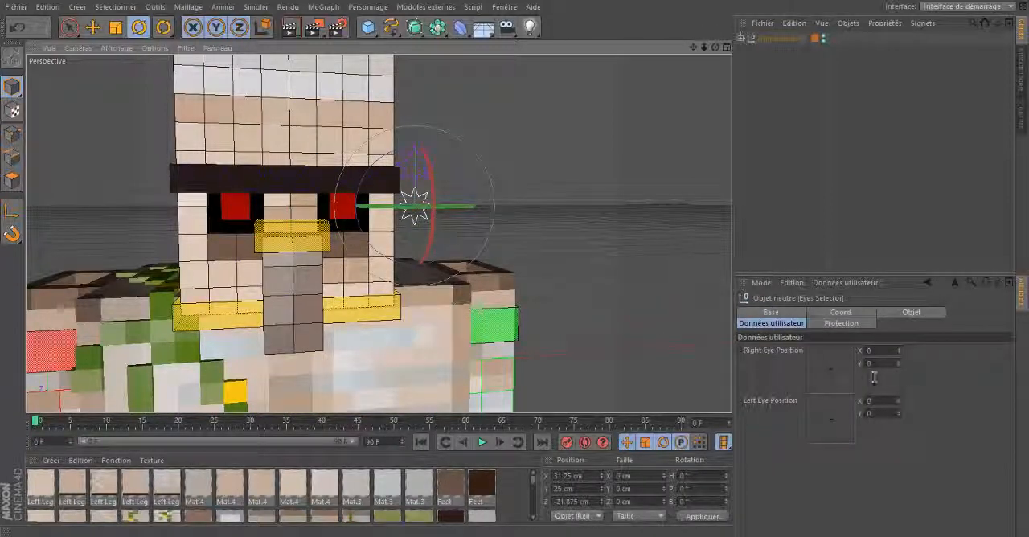
click(809, 348)
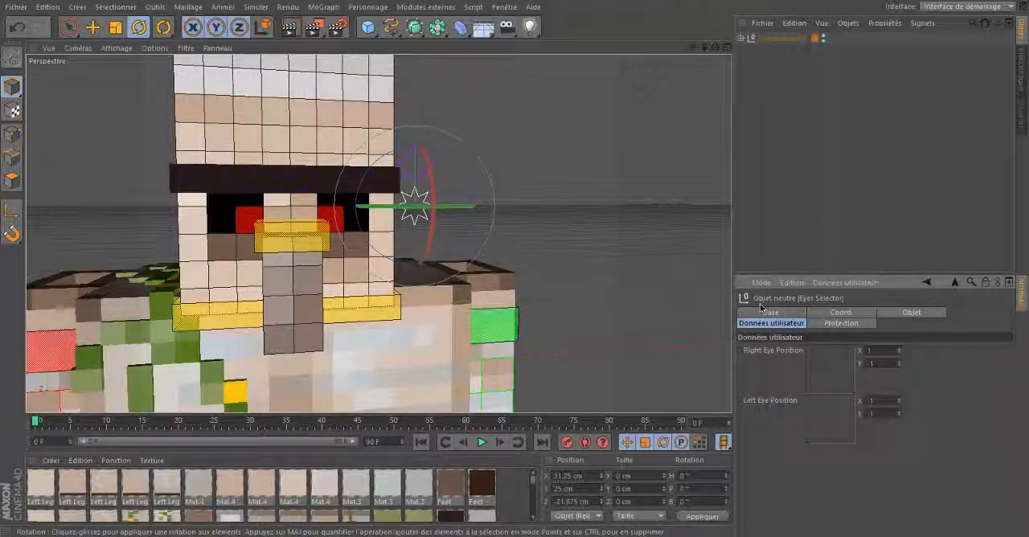
key(ctrl+z)
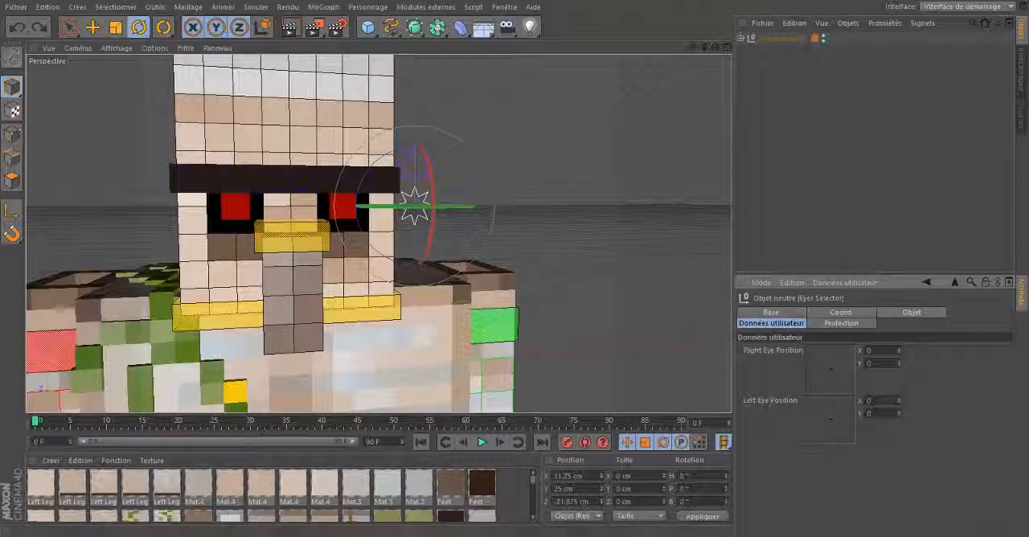
- Try a curved expression and a raised position of 96 % on the Eyebrow Selector, and undo both changes
drag(718, 50, 579, 132)
click(492, 168)
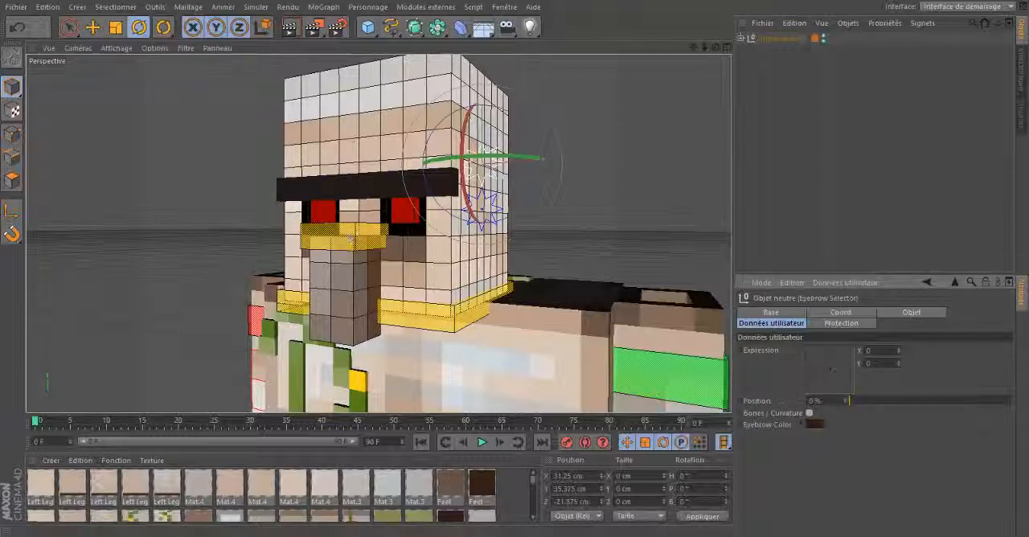
drag(716, 49, 667, 50)
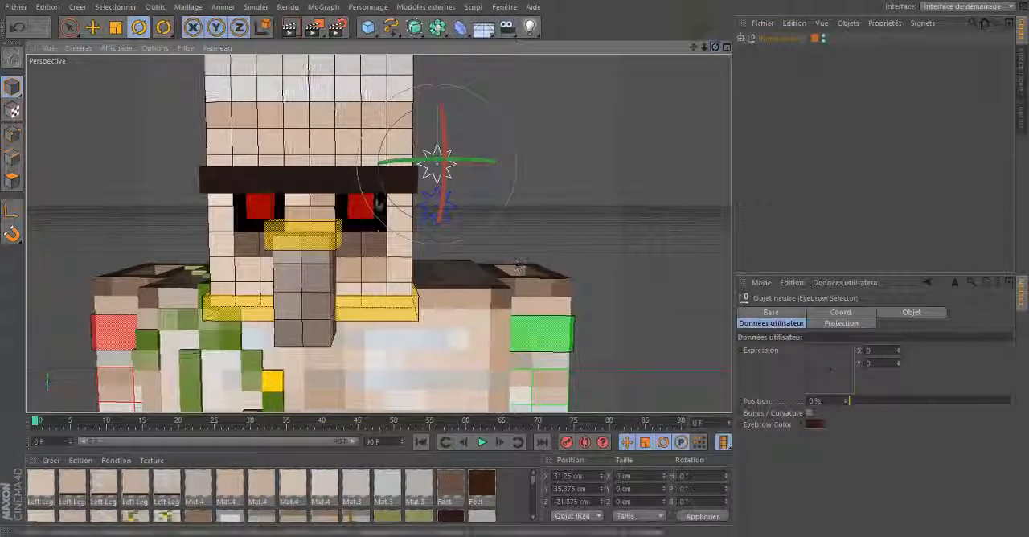
mouse_move(854, 402)
mouse_down()
mouse_move(948, 402)
mouse_move(848, 401)
mouse_up()
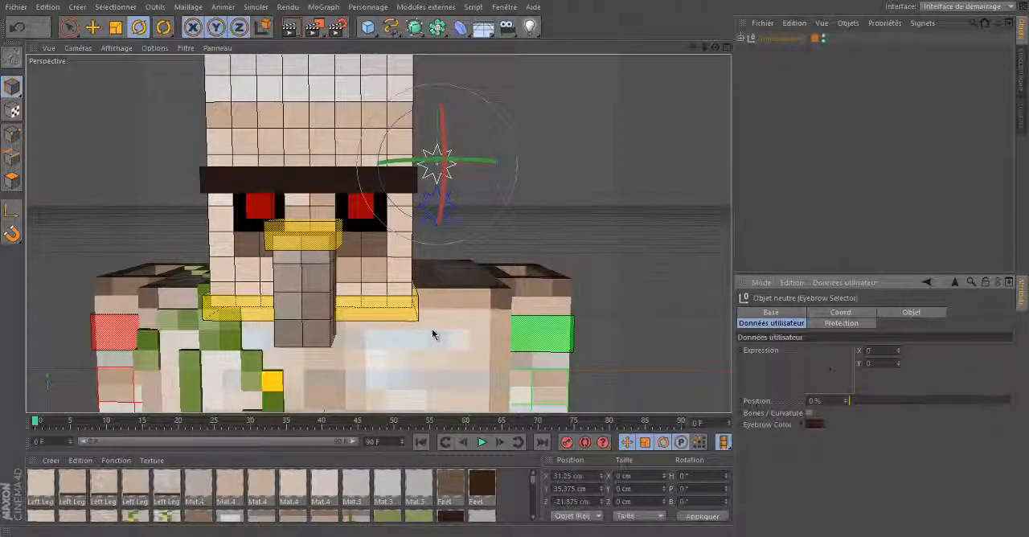
drag(831, 370, 844, 346)
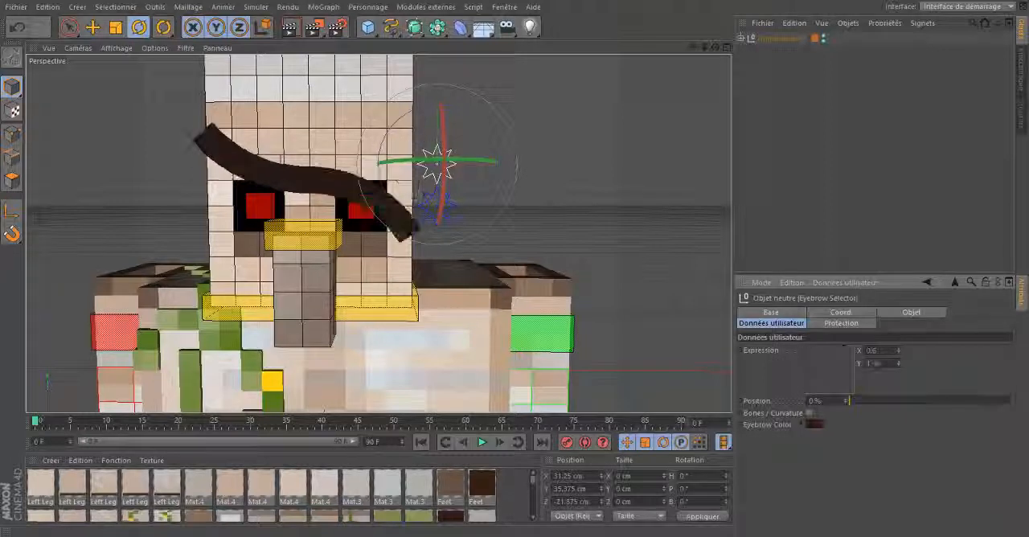
drag(849, 401, 1009, 401)
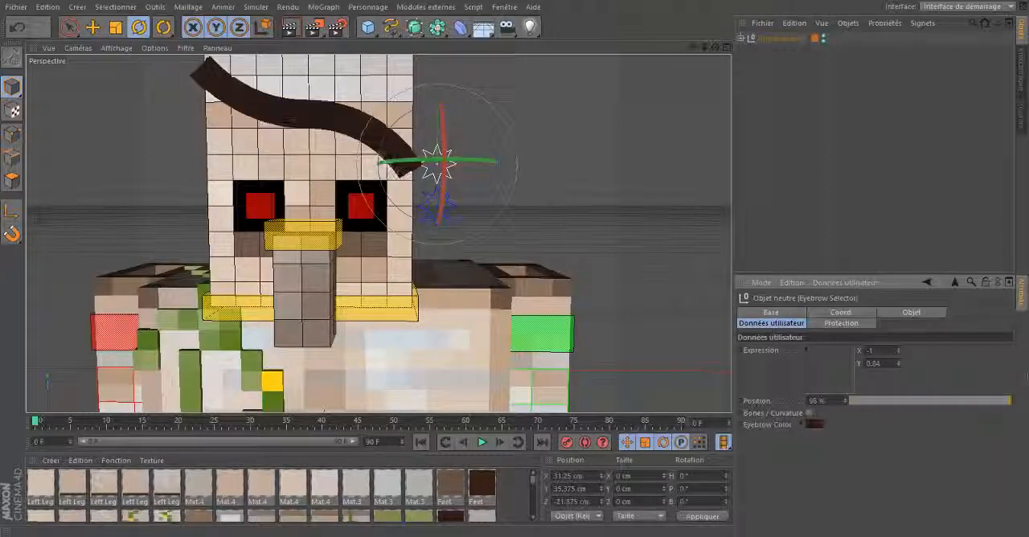
key(ctrl+z)
key(ctrl+z)
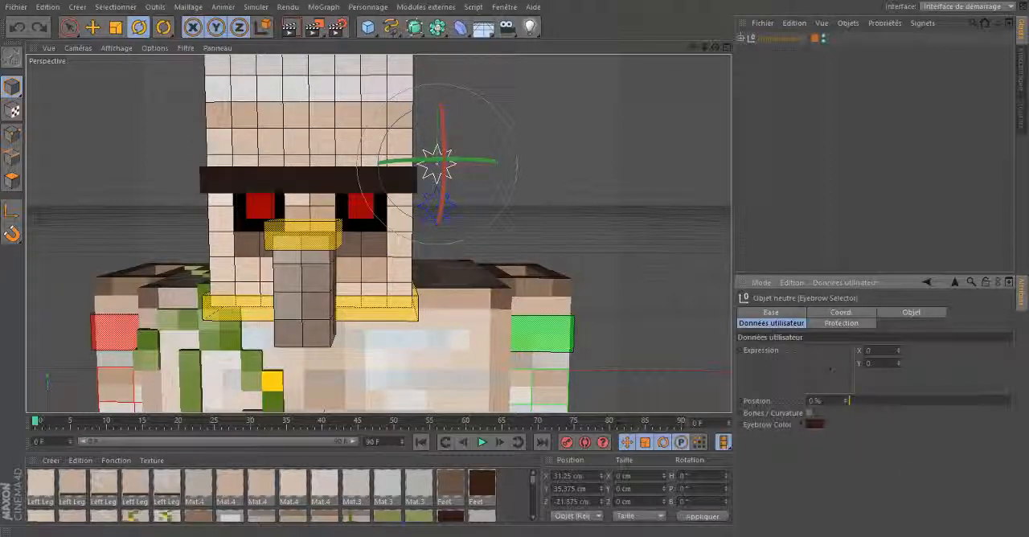
- Enable the Bones / Curvature option of the Eyebrow Selector and activate the Move tool
mouse_move(700, 46)
mouse_down()
mouse_move(686, 47)
mouse_move(698, 45)
mouse_up()
alt+middle_drag(510, 211, 524, 246)
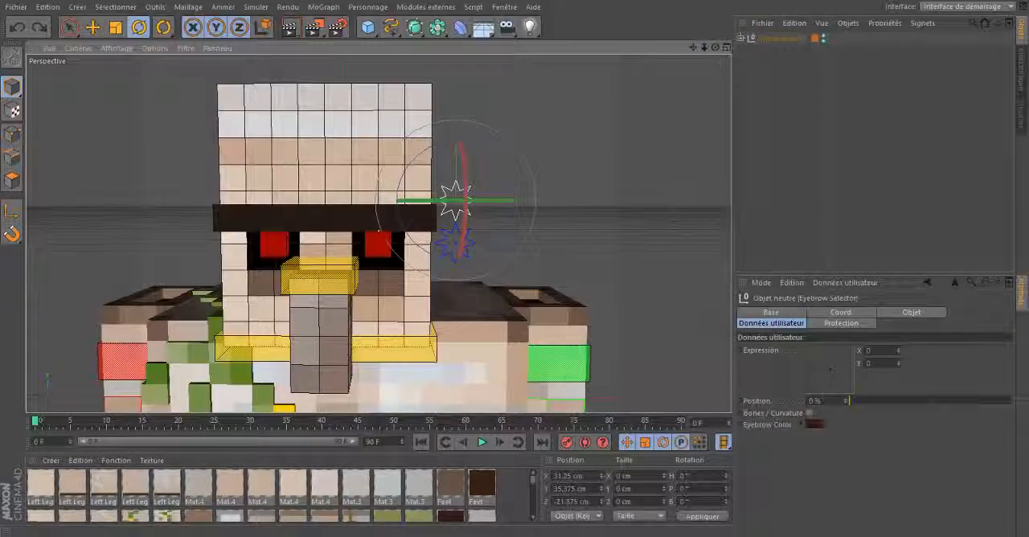
click(809, 414)
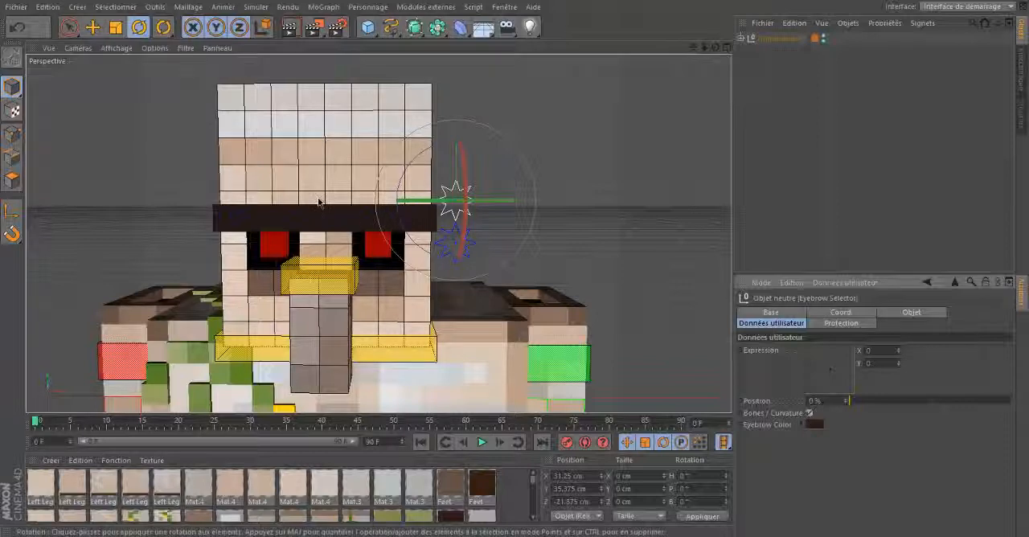
key(e)
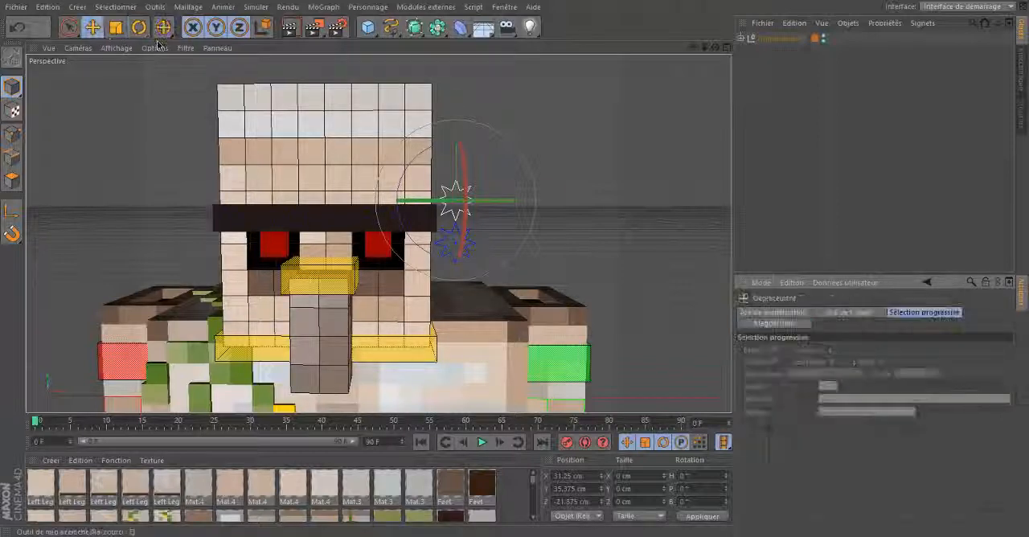
scroll(515, 265, up, 10)
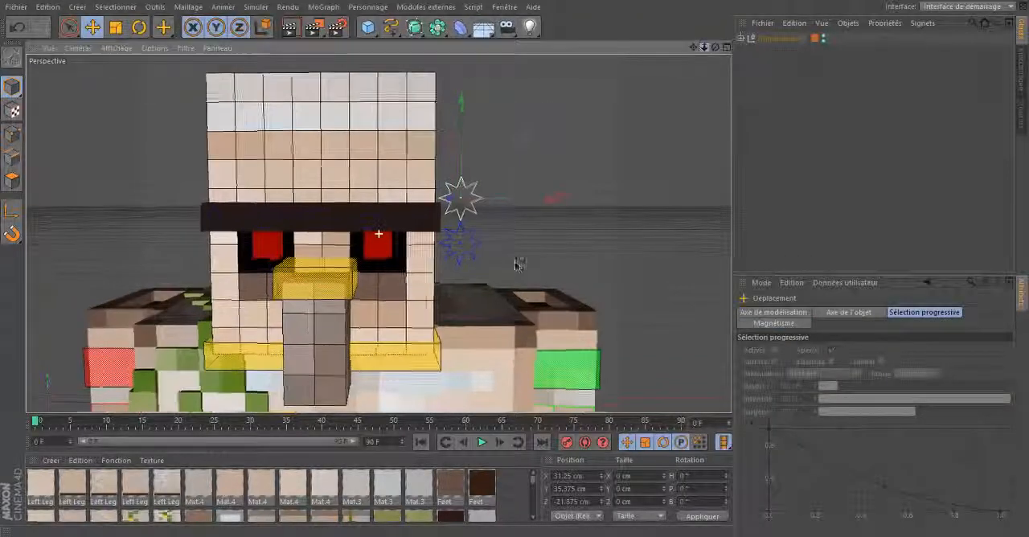
scroll(516, 267, down, 3)
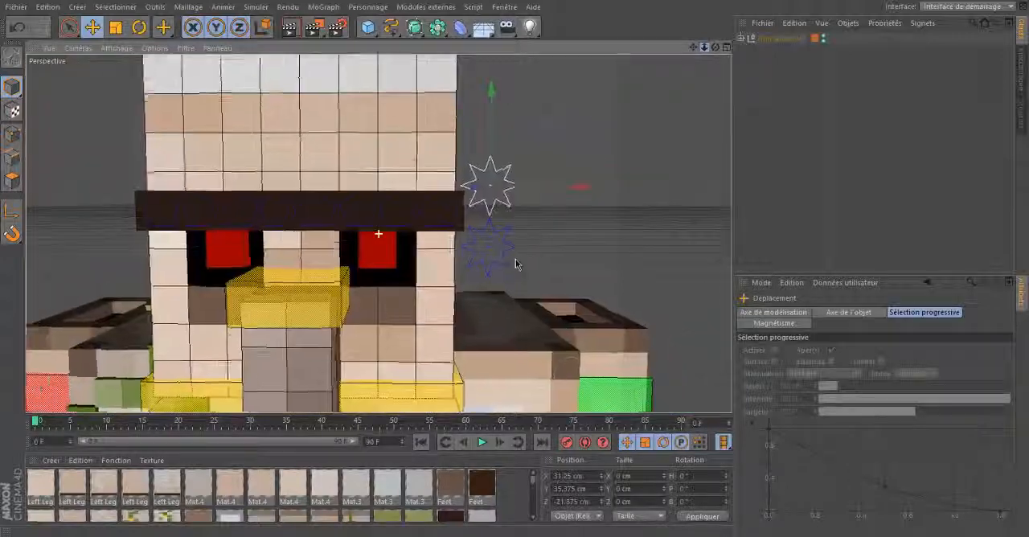
scroll(517, 265, up, 2)
click(499, 204)
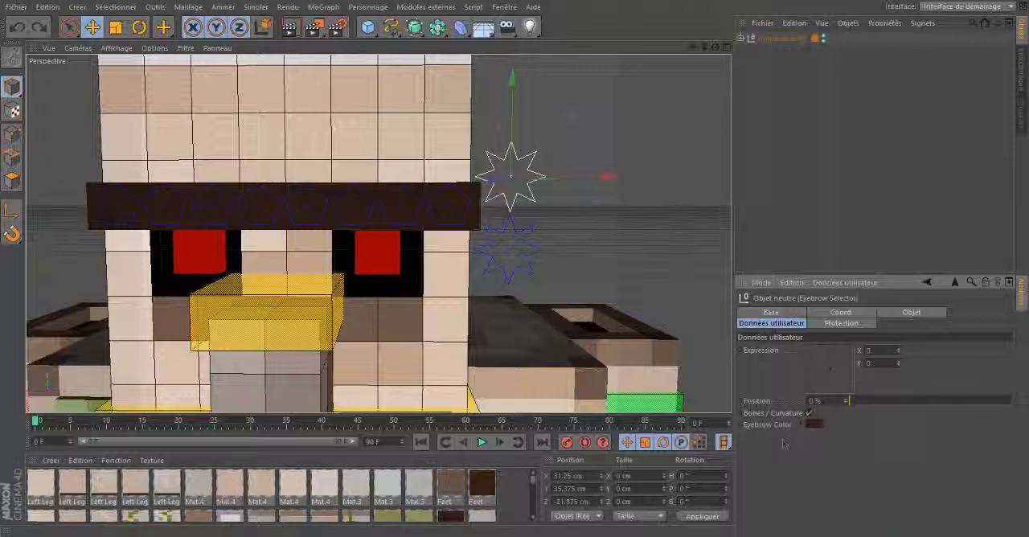
- Raise the Eyebrow.8 bone at the eyebrow's left end to Y about 6.1 cm, and pull Eyebrow.4 up and outward
click(447, 213)
drag(447, 213, 464, 143)
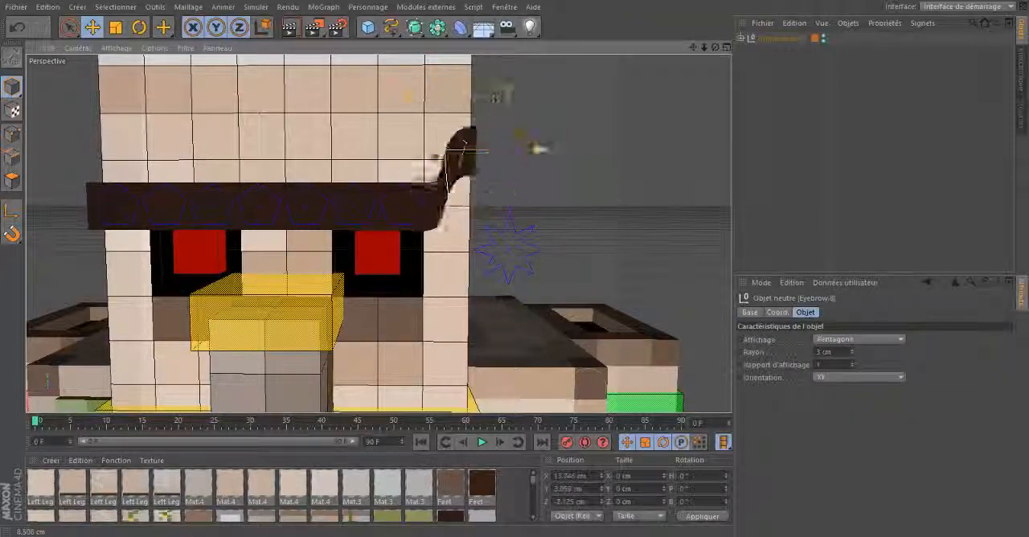
drag(497, 97, 495, 105)
click(279, 209)
drag(315, 148, 366, 90)
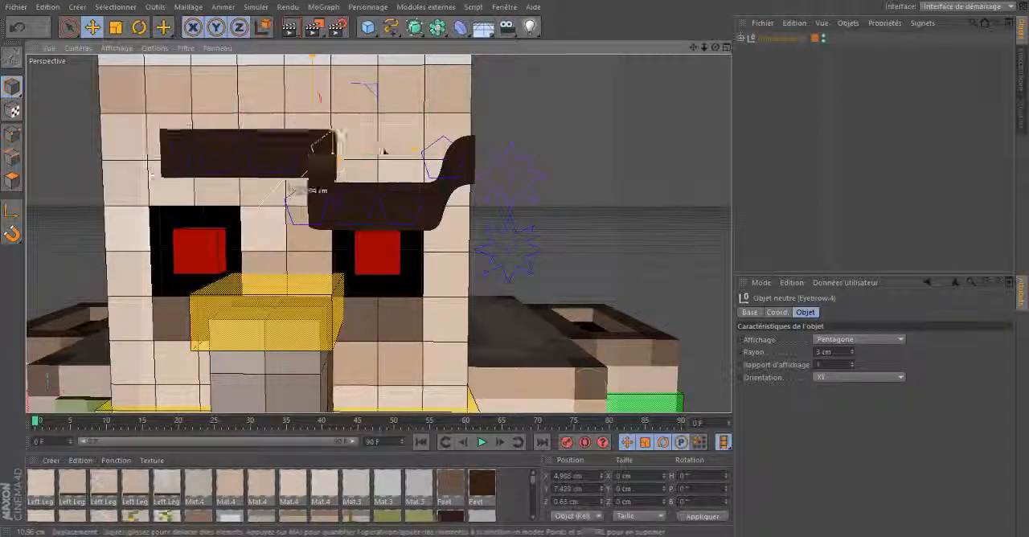
drag(383, 149, 265, 117)
- Lower the Eyebrow.5 bone near the middle of the eyebrow to Y about -6.9 cm
click(382, 193)
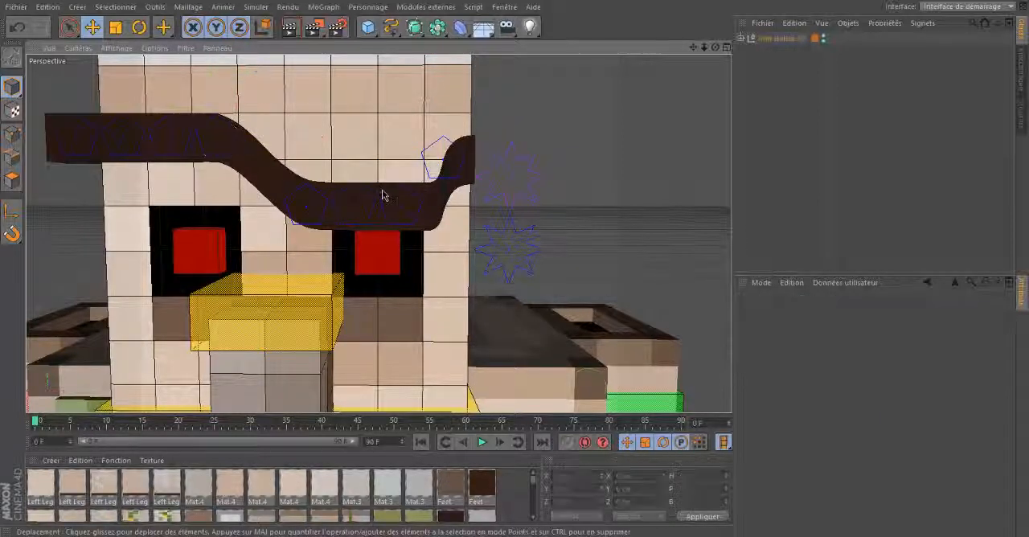
click(312, 211)
drag(311, 211, 306, 251)
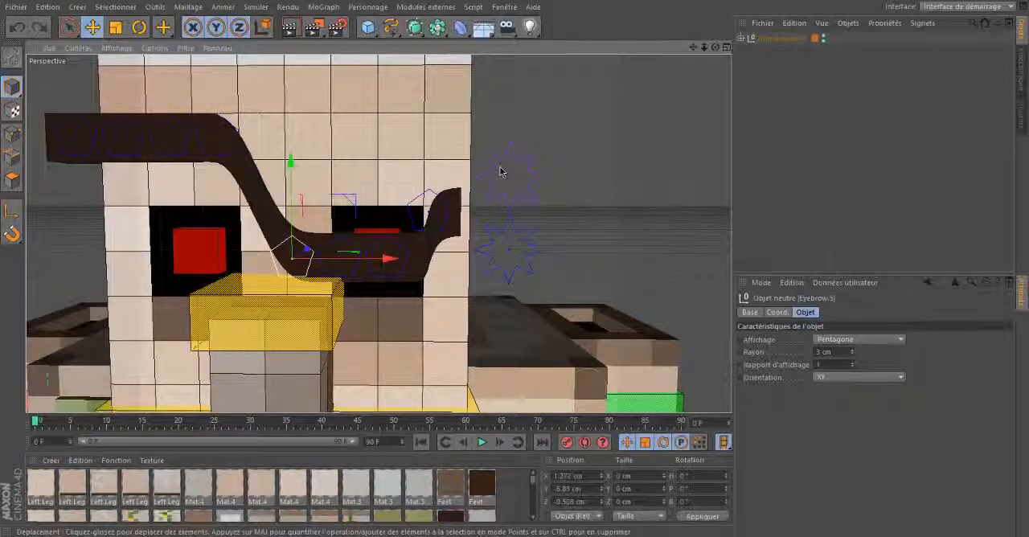
- Undo the eyebrow bone moves to restore the straight eyebrow
key(ctrl+z)
key(ctrl+z)
key(ctrl+z)
key(ctrl+z)
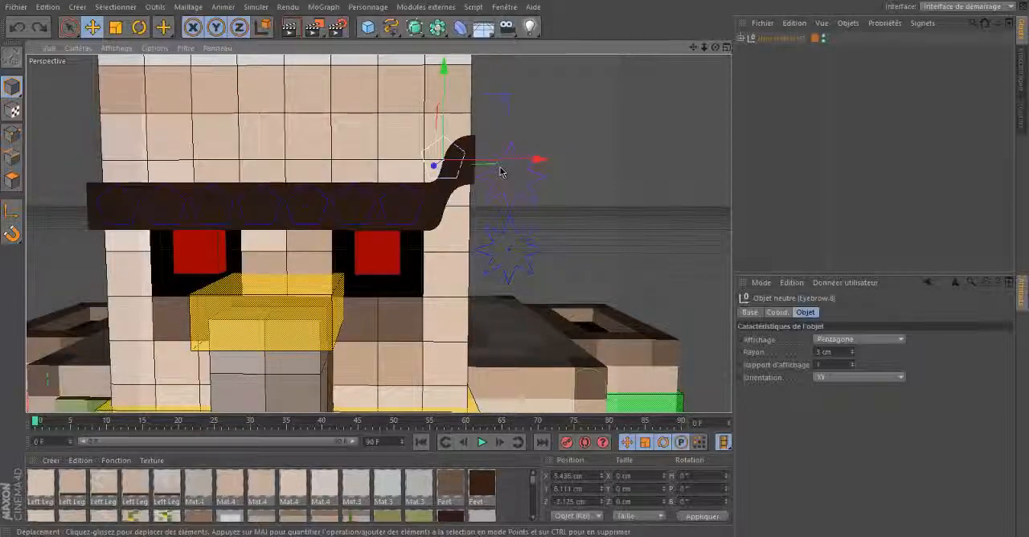
key(ctrl+z)
- Examine the top of the head up close and the whole golem rig from several angles
drag(705, 48, 541, 251)
drag(713, 50, 698, 64)
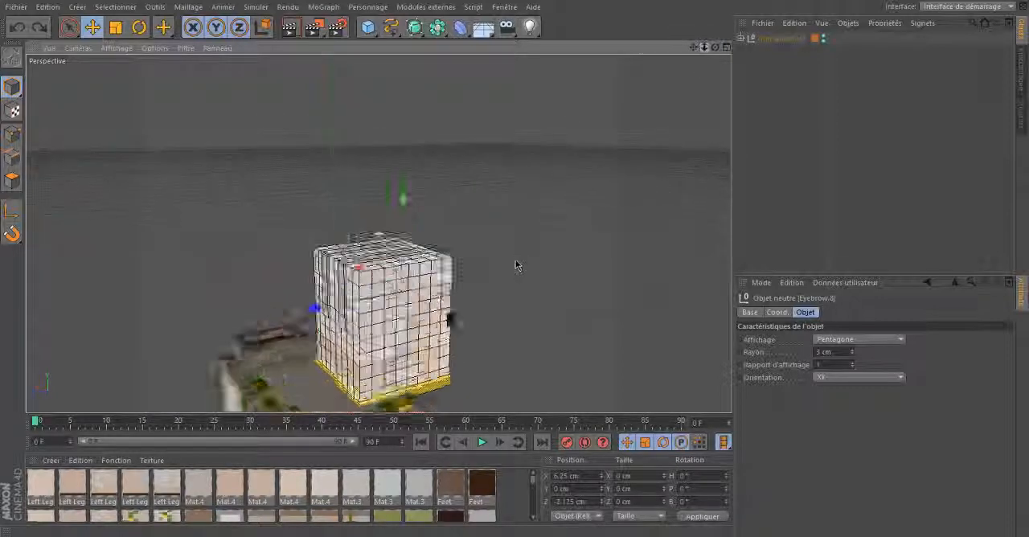
drag(517, 266, 517, 267)
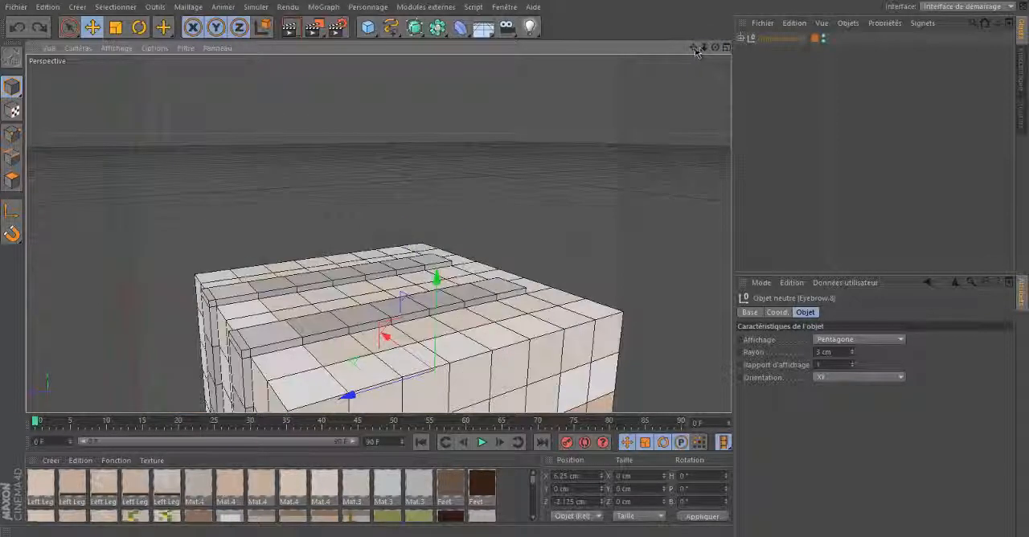
drag(696, 49, 518, 266)
drag(713, 50, 518, 265)
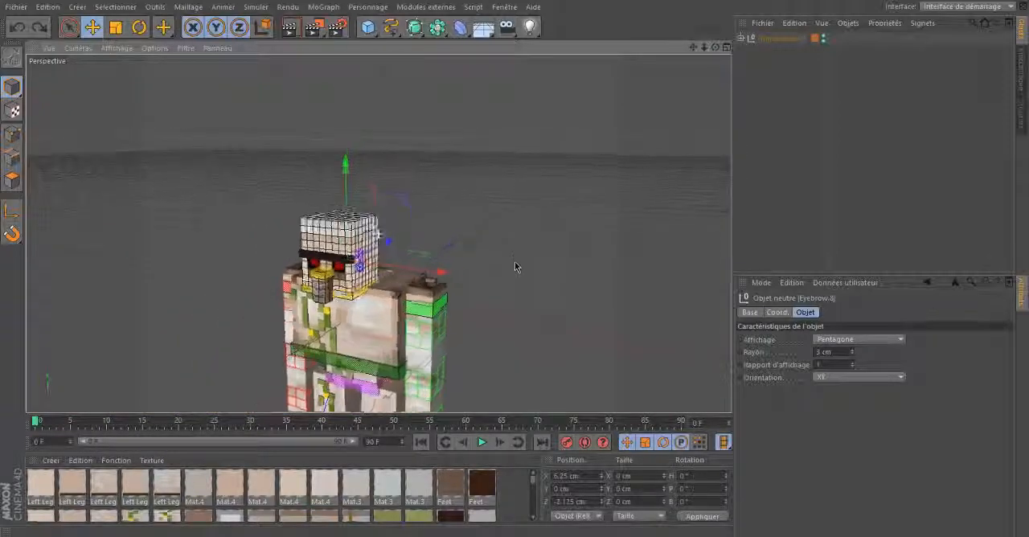
drag(694, 48, 515, 266)
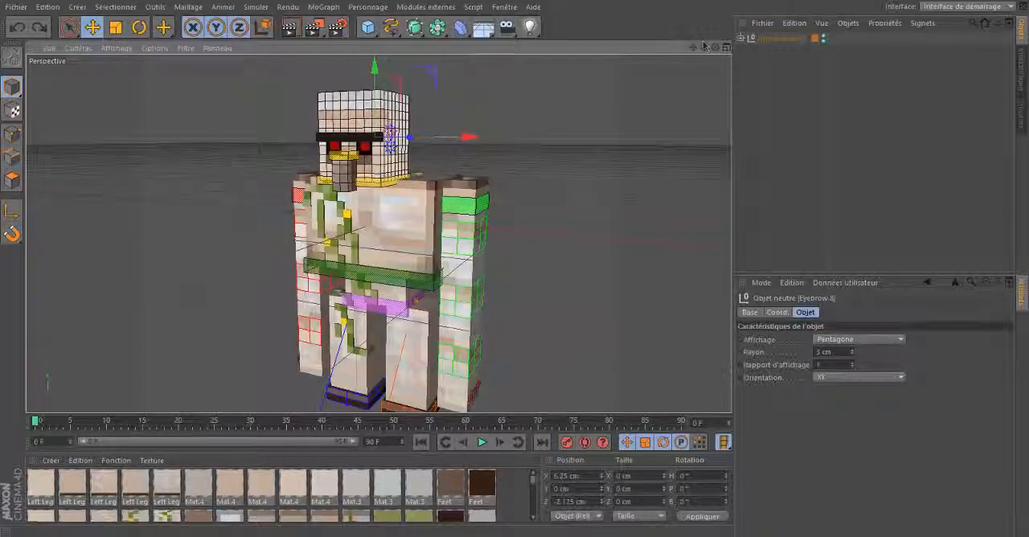
drag(715, 47, 515, 267)
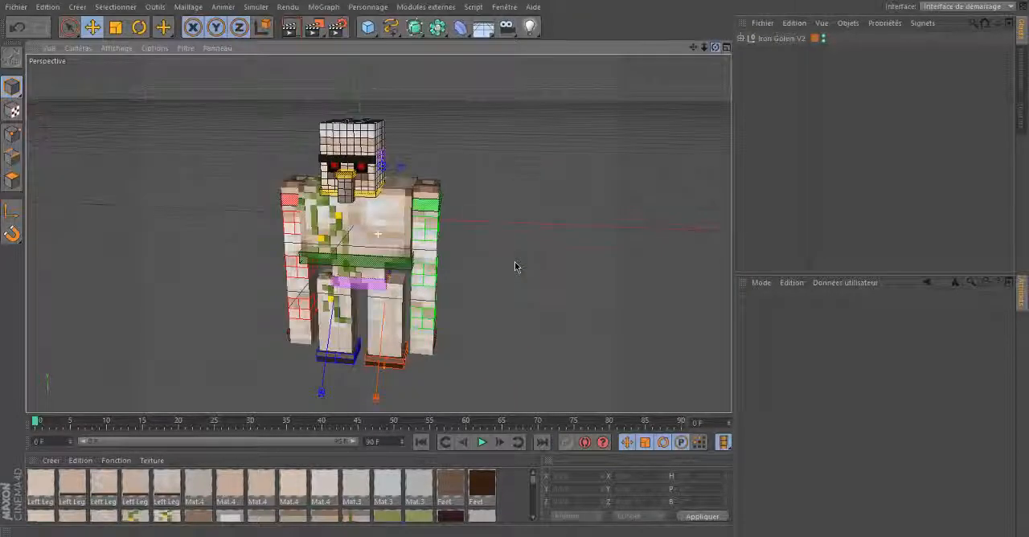